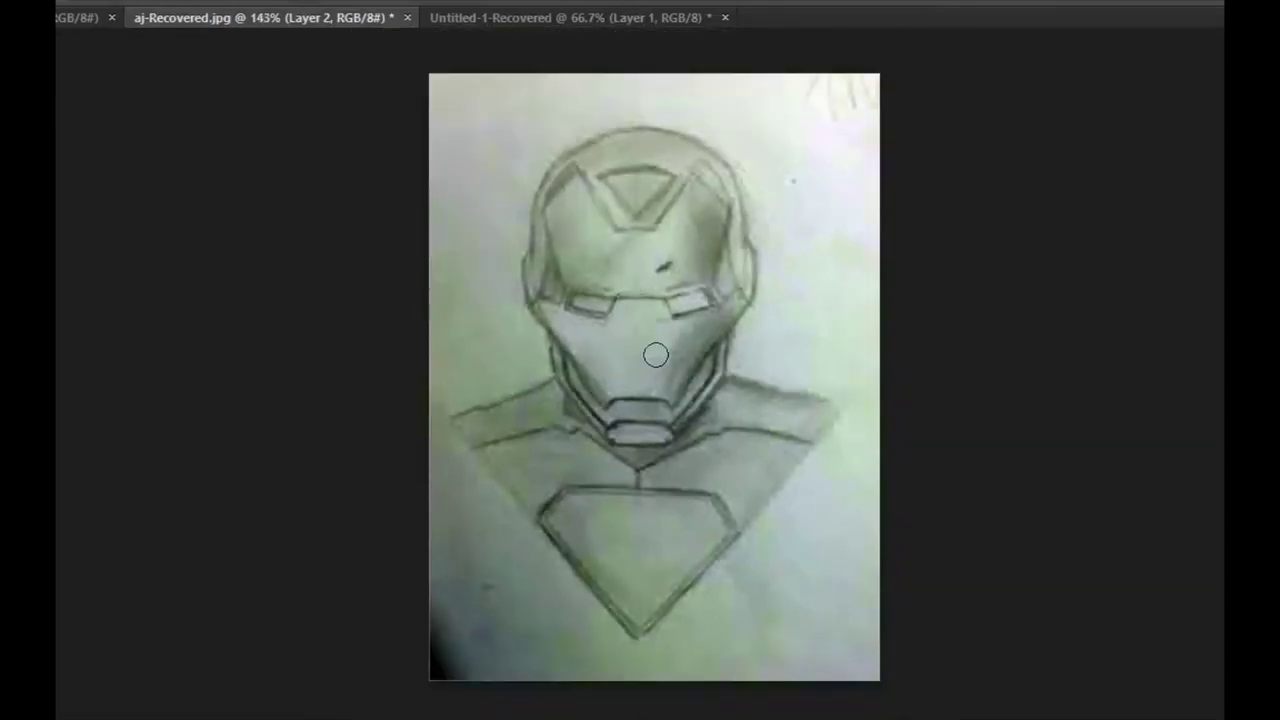
Set the background colour to white with the Color Picker
scroll(660, 345, up, 2)
scroll(560, 150, up, 2)
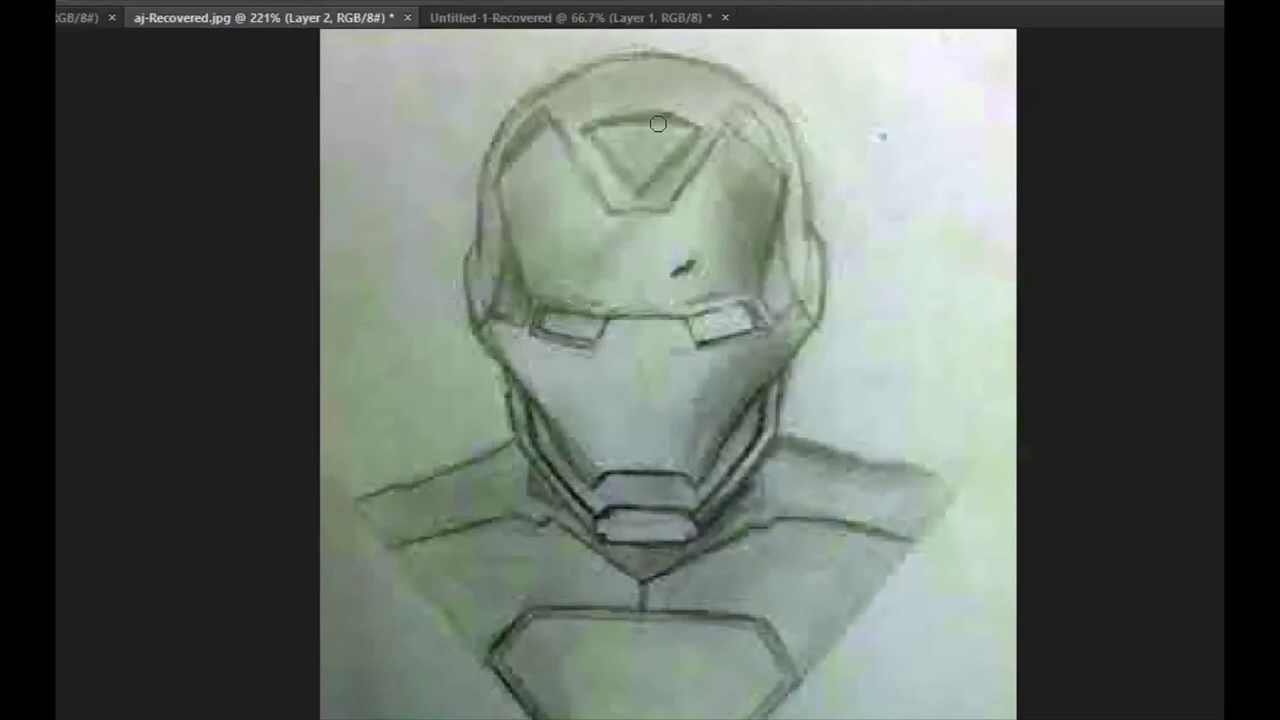
scroll(658, 122, down, 1)
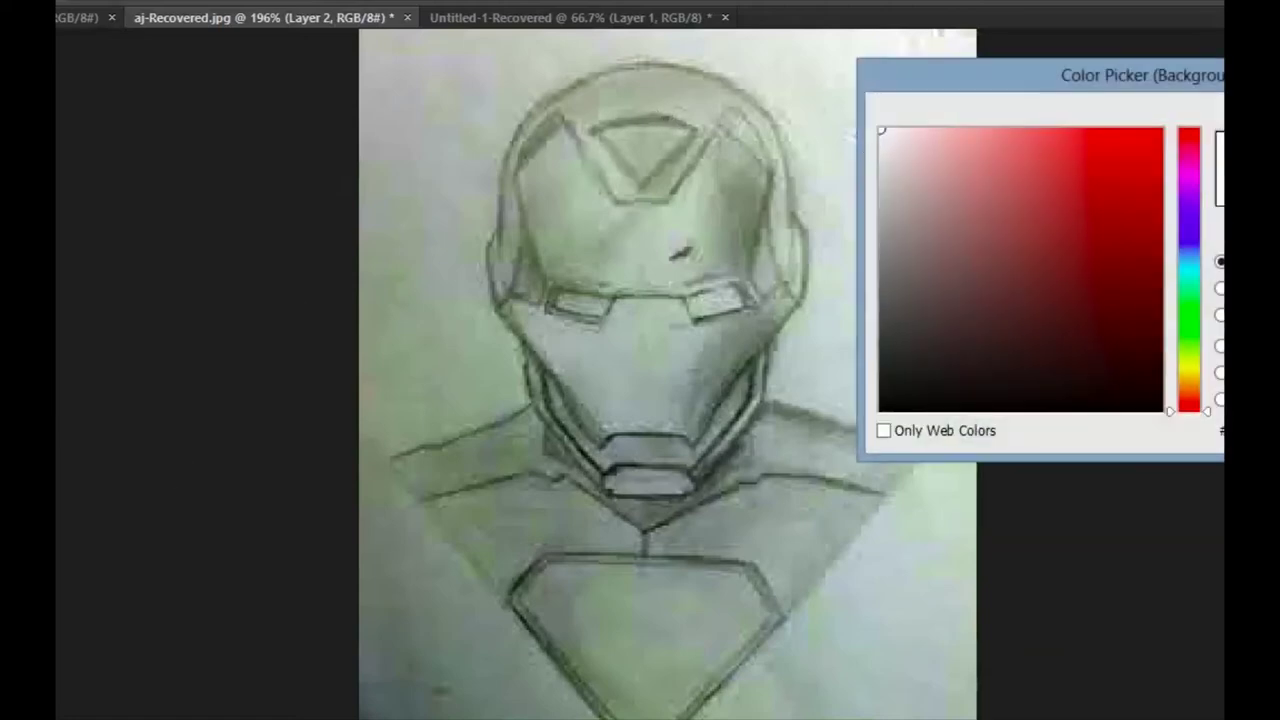
key(Return)
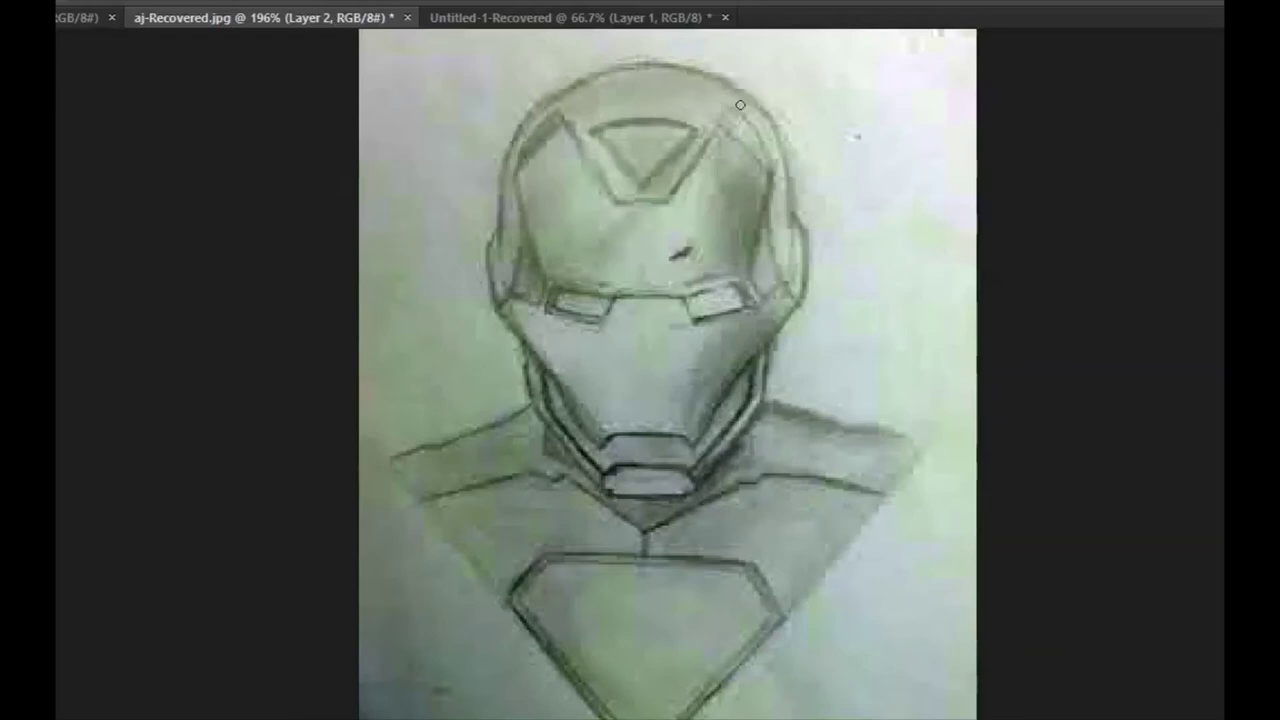
Sample the paper colour beside the helmet and touch up the background around the helmet's upper outline with resized brushes
scroll(577, 88, up, 2)
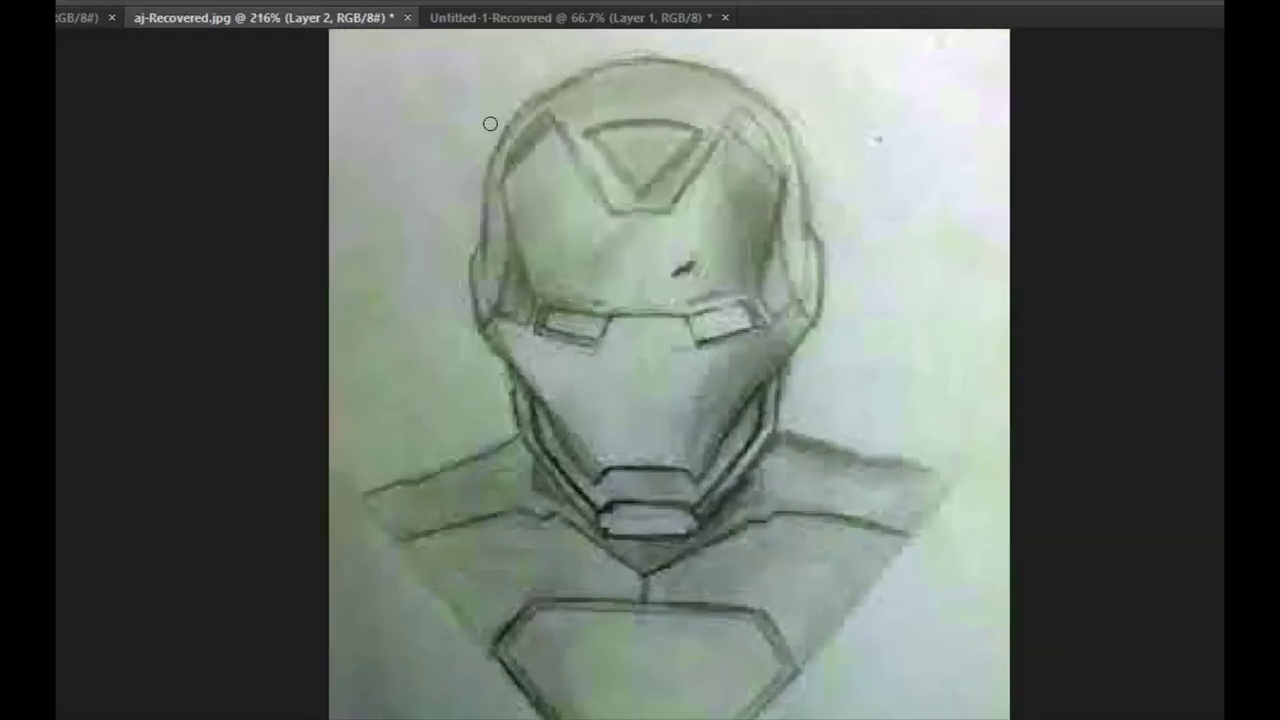
key(bracketright)
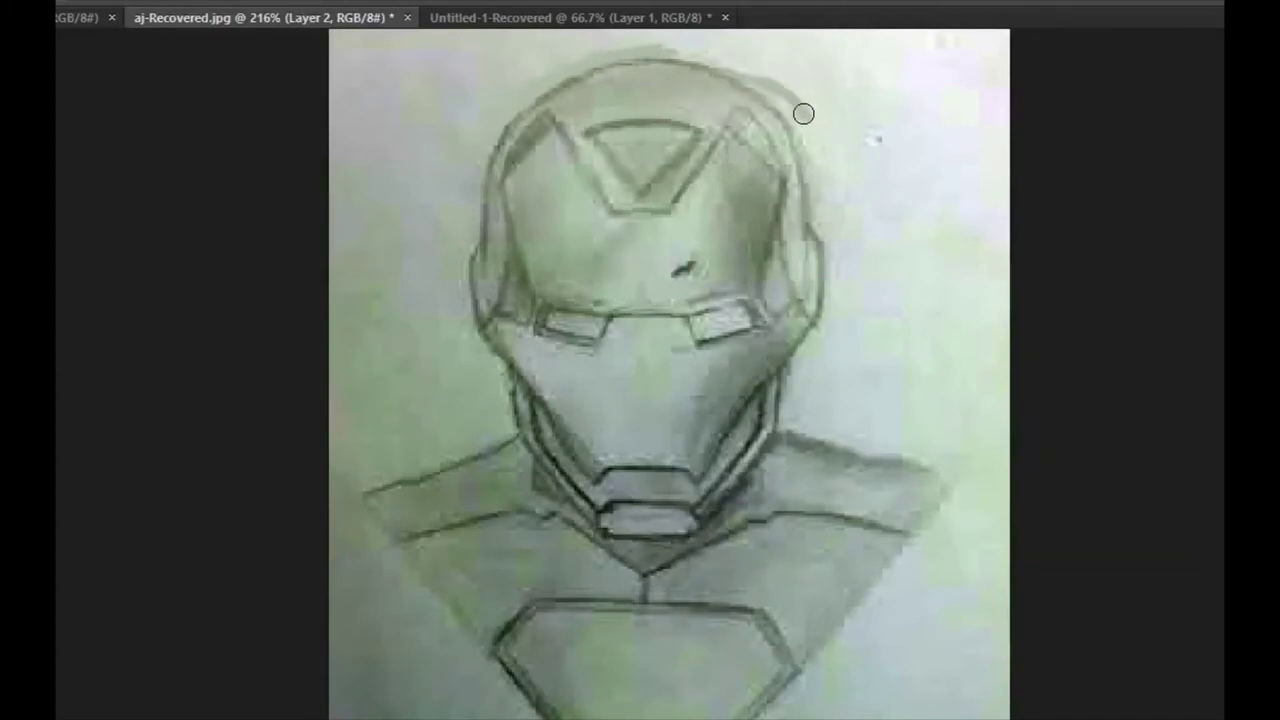
scroll(866, 126, down, 1)
alt+click(824, 88)
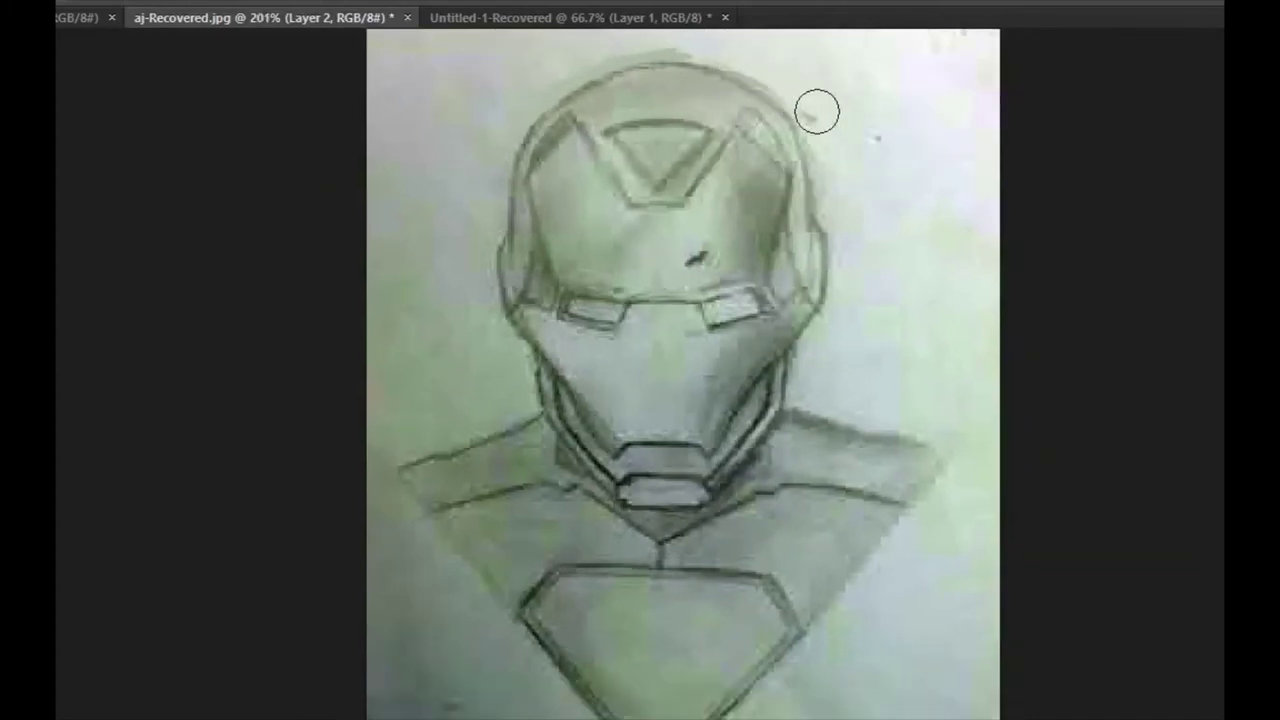
scroll(905, 193, down, 1)
scroll(900, 330, down, 1)
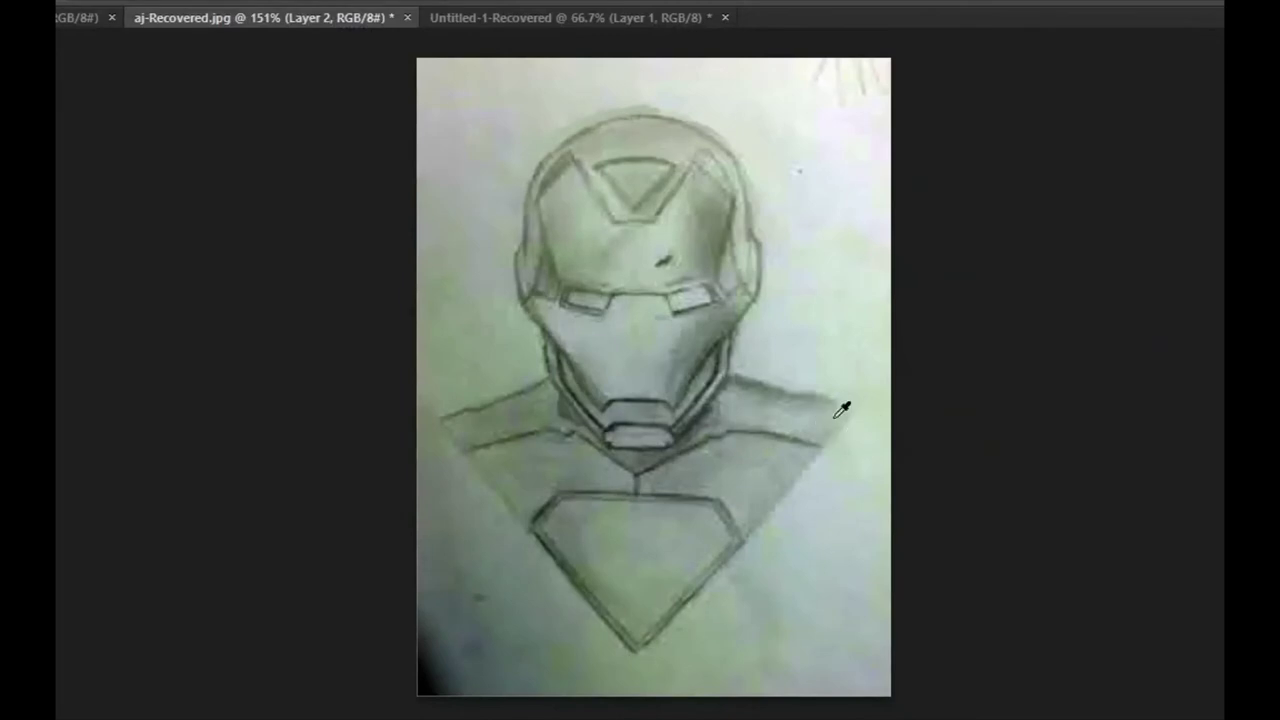
scroll(830, 415, up, 2)
scroll(782, 410, up, 1)
scroll(779, 330, down, 1)
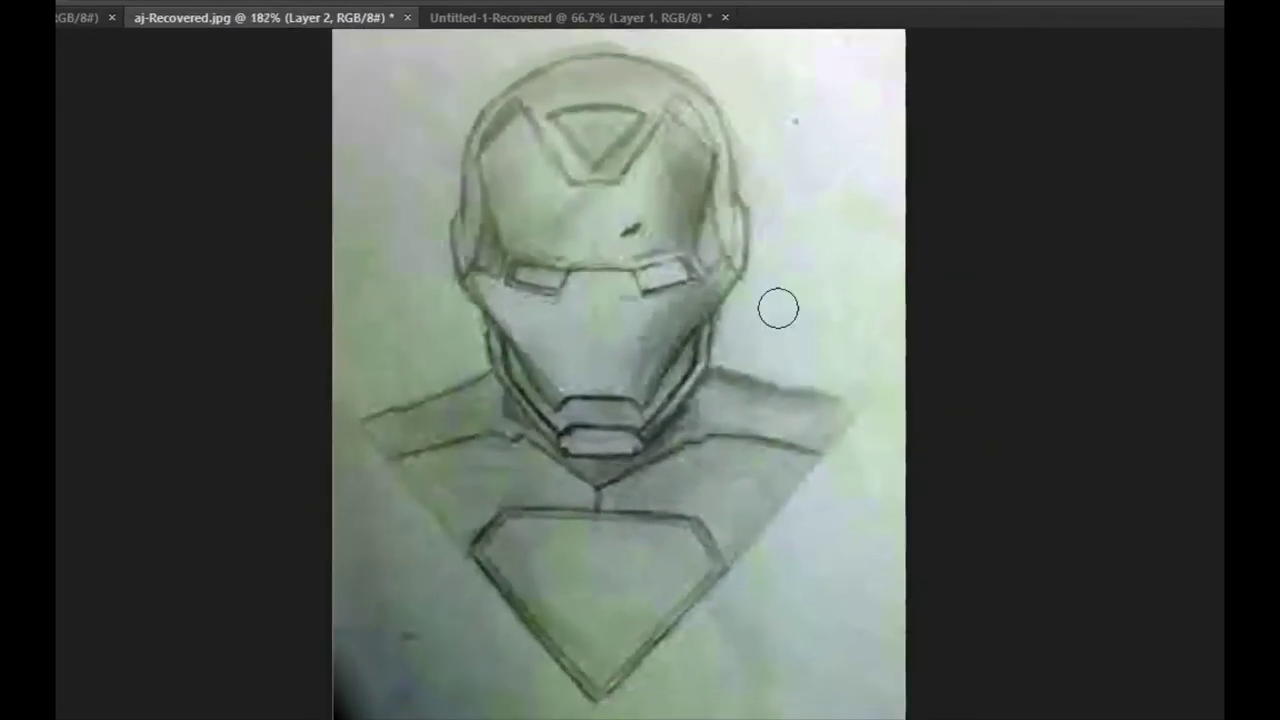
key(bracketleft)
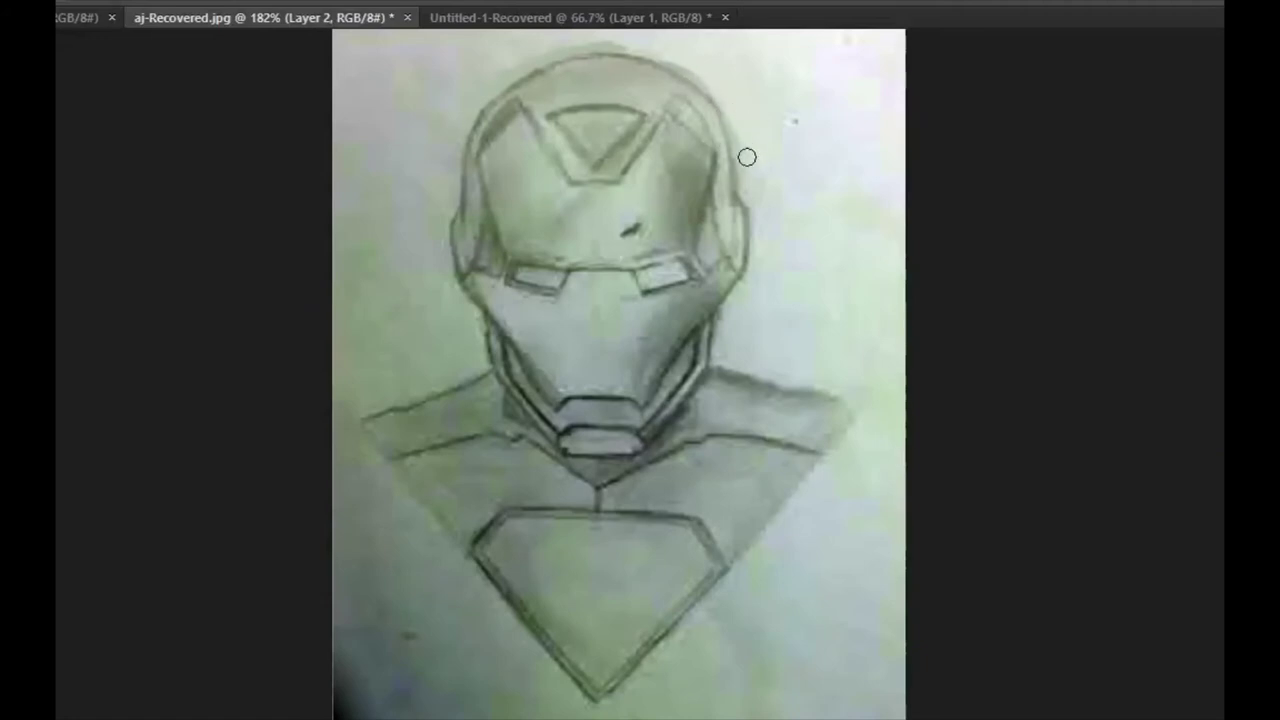
scroll(723, 175, down, 2)
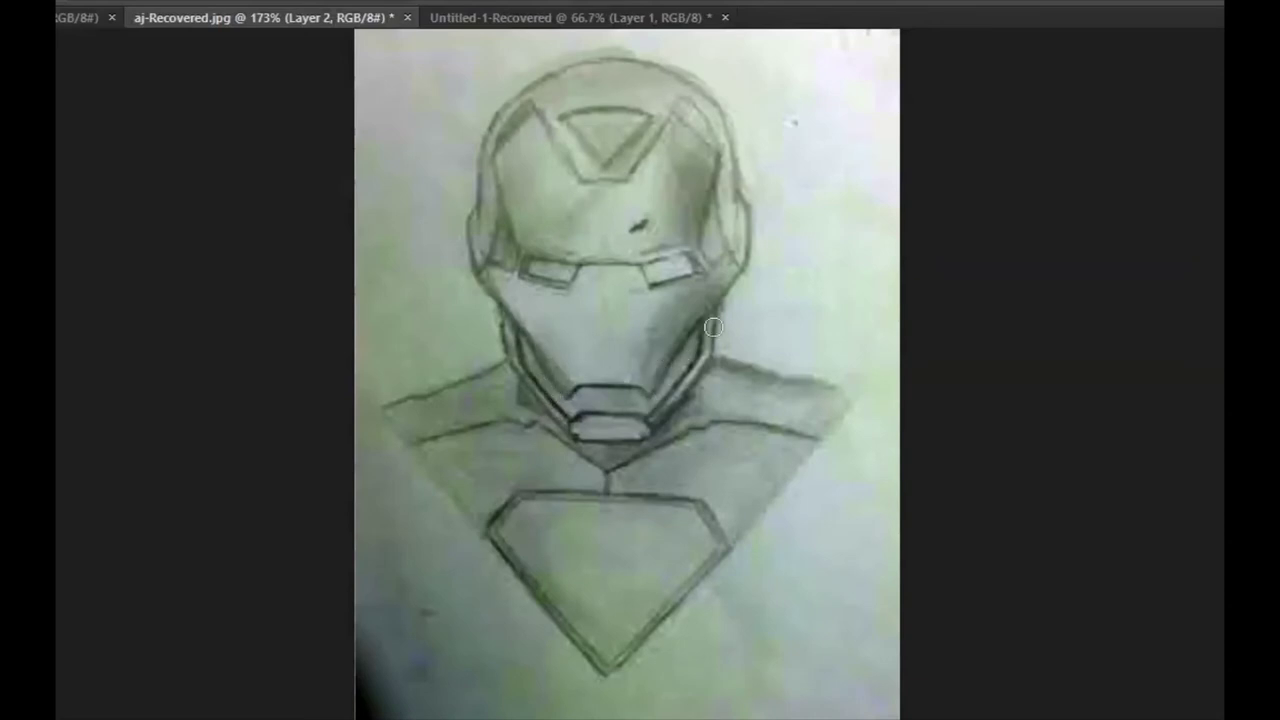
Draw a black arrow pointing at the jaw's right edge and trace the right eye's outline in black
mouse_move(794, 306)
mouse_down()
mouse_move(725, 336)
mouse_move(767, 345)
mouse_up()
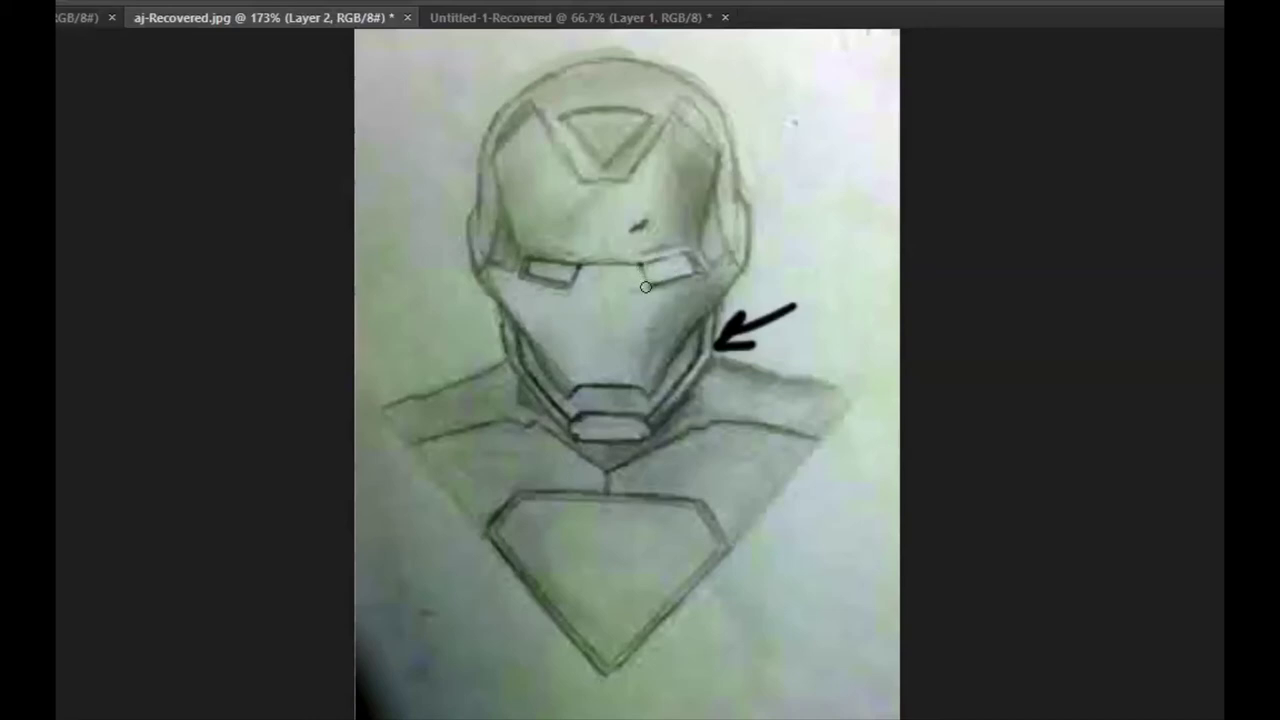
drag(690, 252, 641, 273)
drag(677, 276, 679, 276)
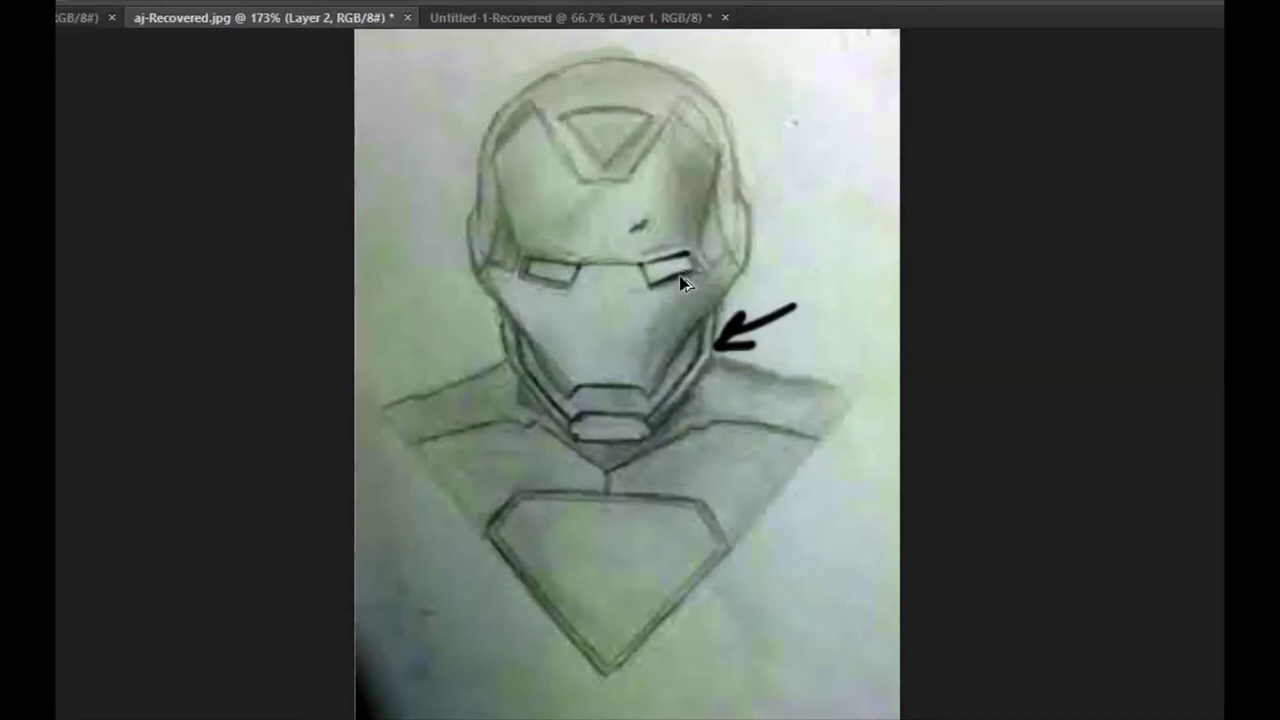
mouse_move(656, 286)
mouse_down()
mouse_move(697, 273)
mouse_move(689, 257)
mouse_move(655, 267)
mouse_up()
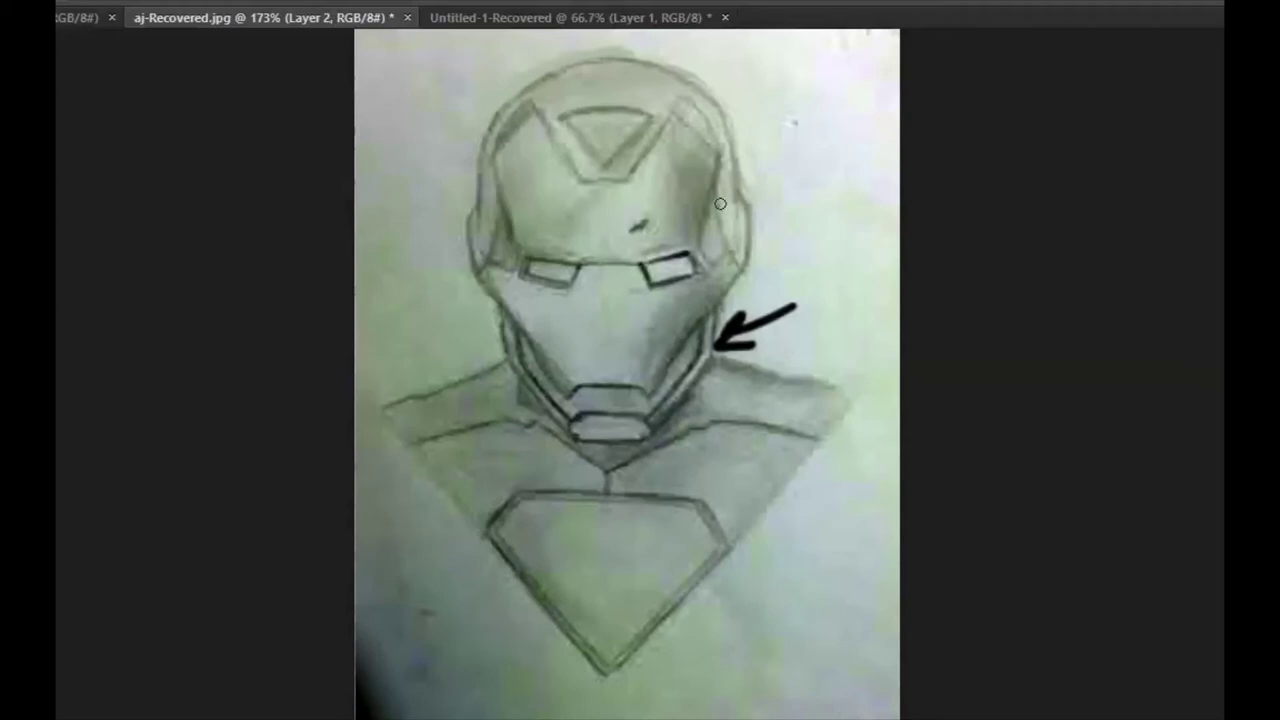
Trace the edges of both ear pieces and the neck lines beside the jaw with thin black strokes
drag(722, 196, 727, 240)
drag(742, 196, 738, 214)
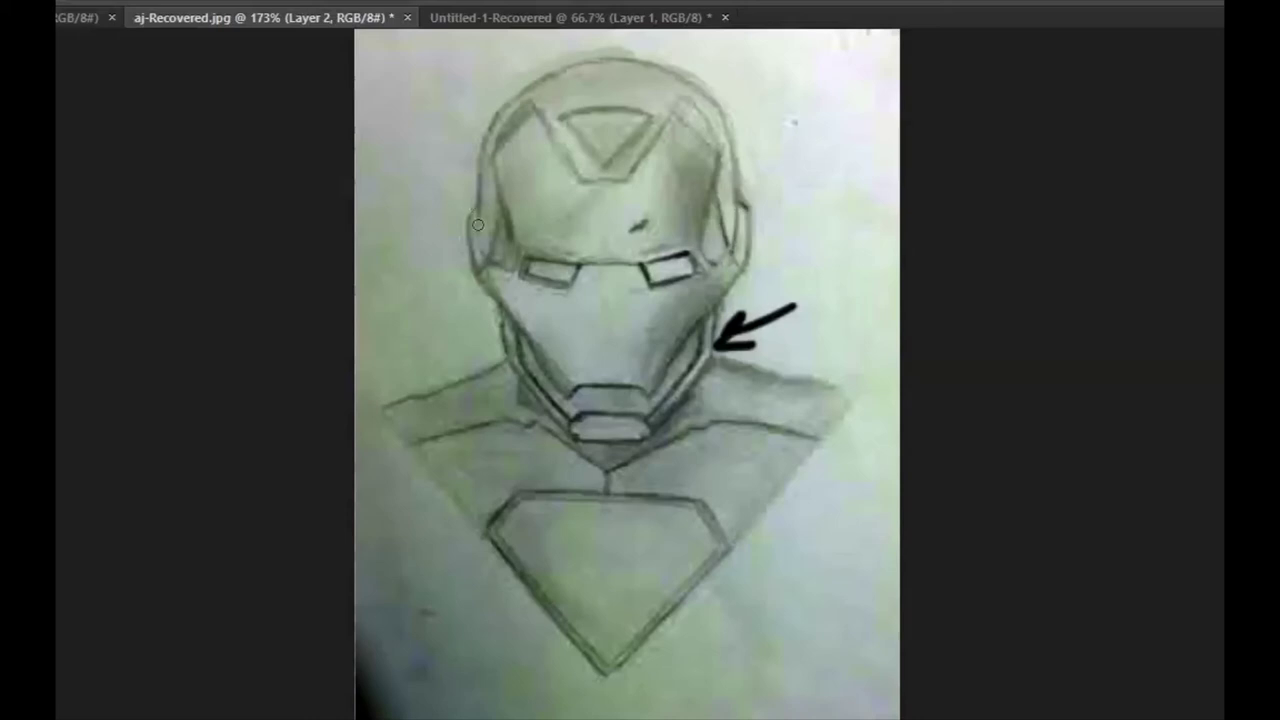
mouse_move(482, 220)
mouse_down()
mouse_move(470, 216)
mouse_move(470, 266)
mouse_up()
drag(693, 396, 666, 436)
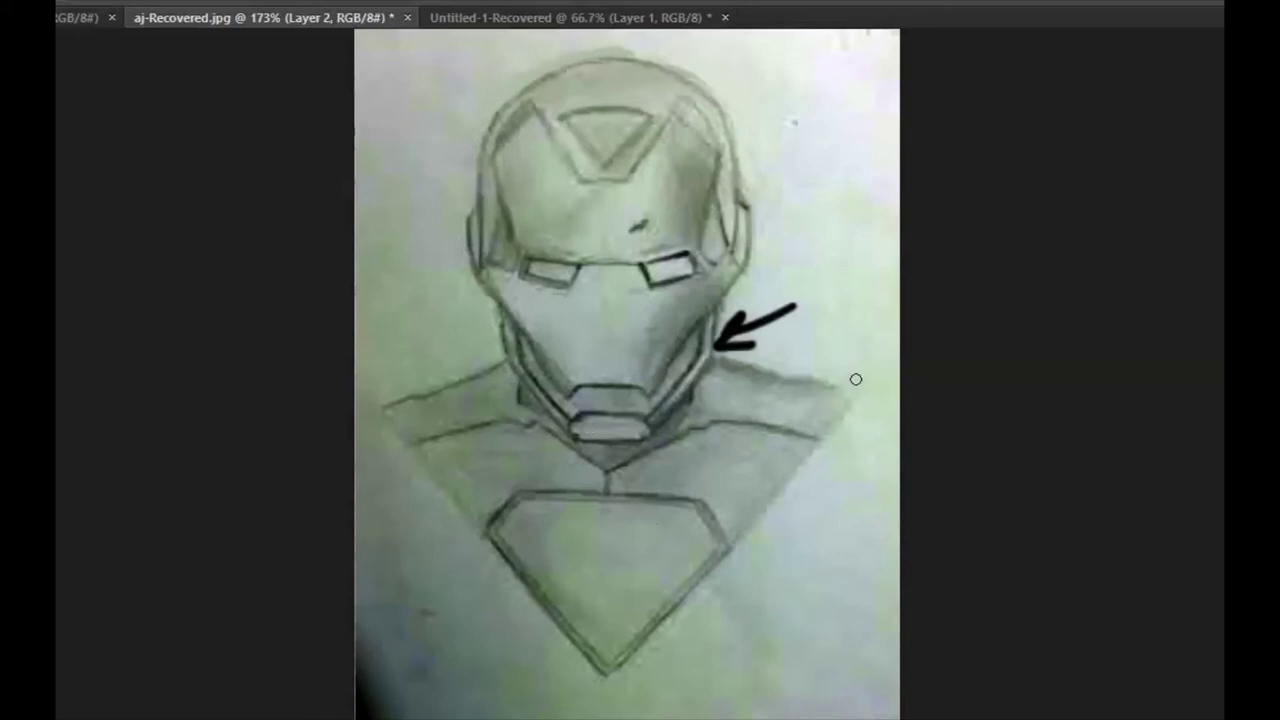
Add a new layer and draw a thin vertical centre line from the helmet's top to the chest emblem's tip
key(F7)
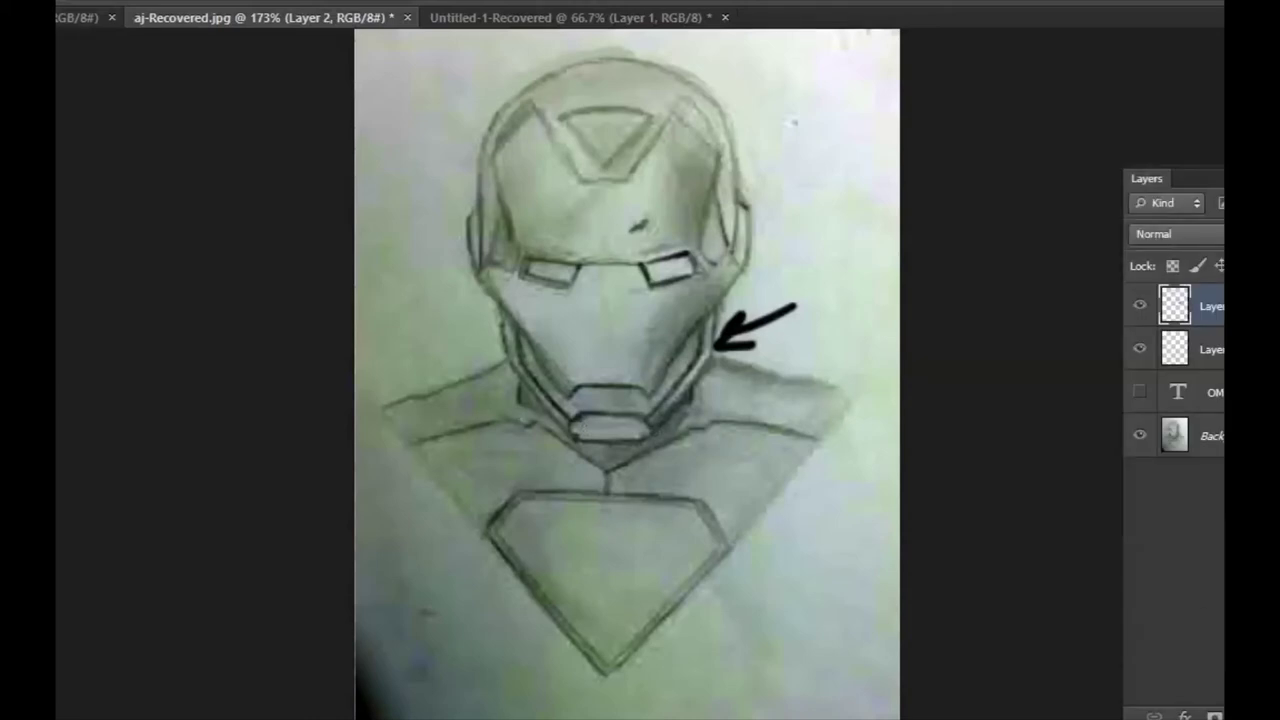
key(ctrl+shift+alt+n)
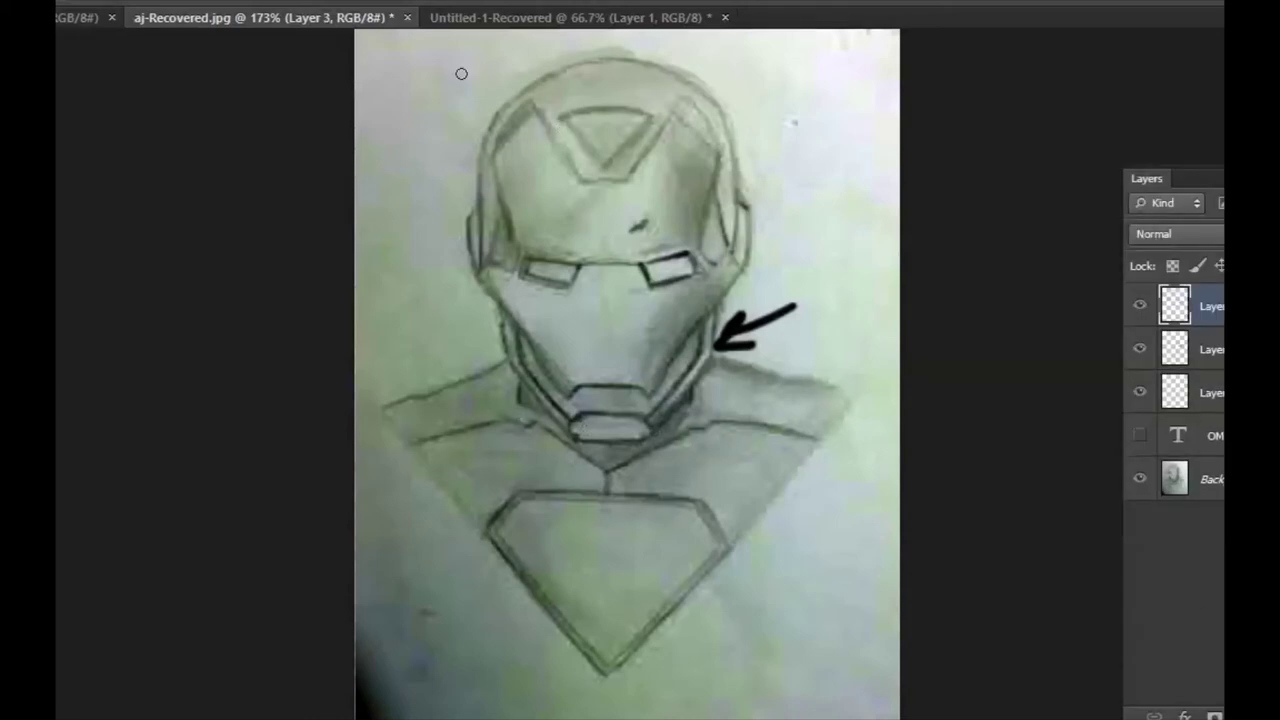
click(612, 668)
shift+click(614, 64)
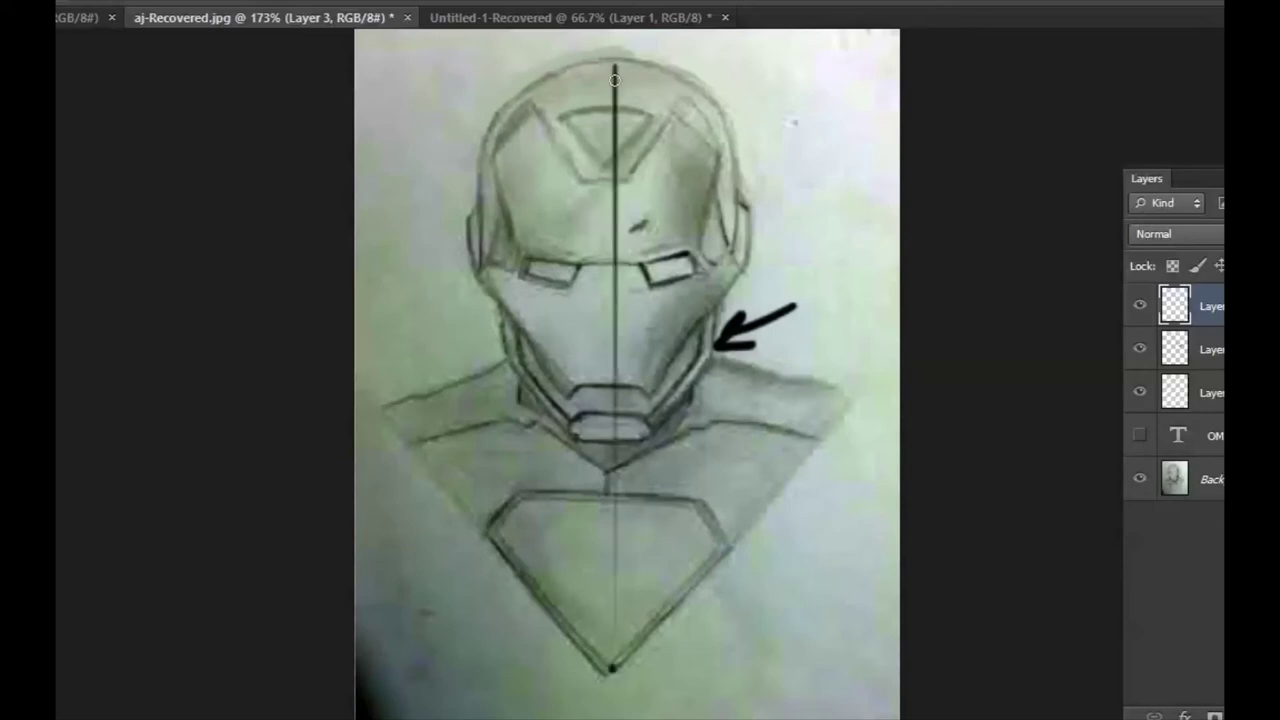
key(ctrl+z)
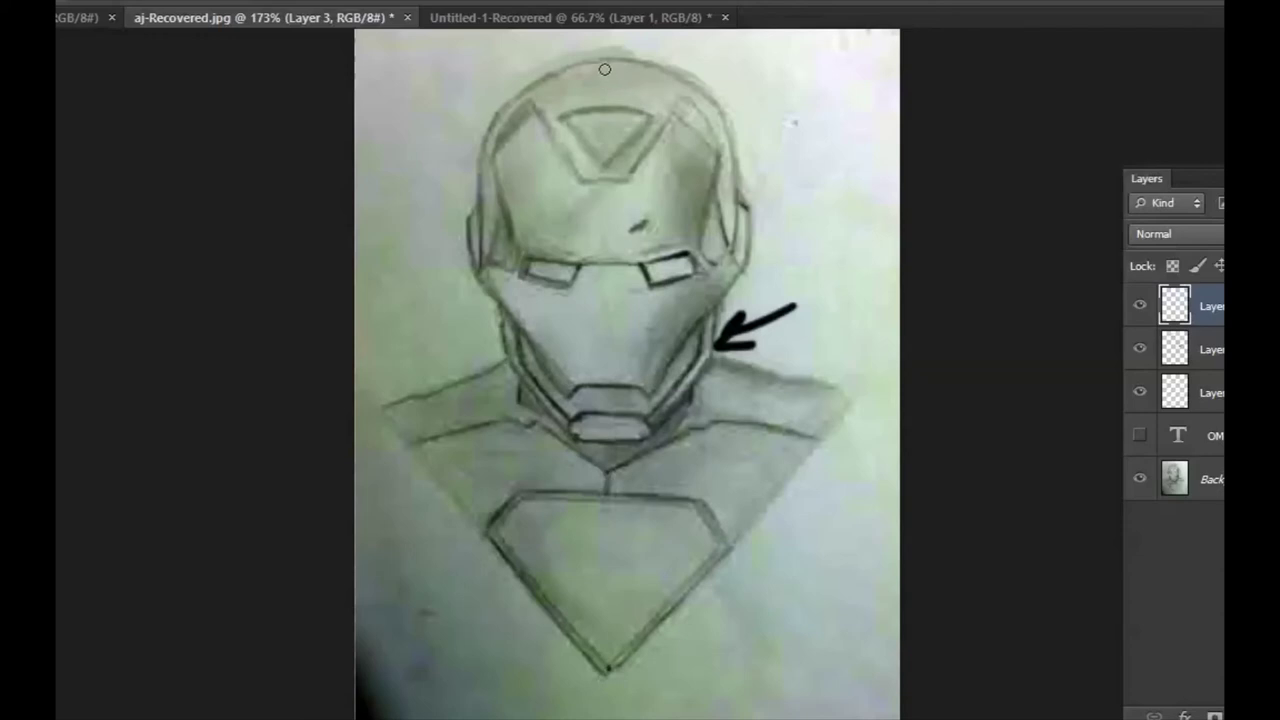
key(ctrl+z)
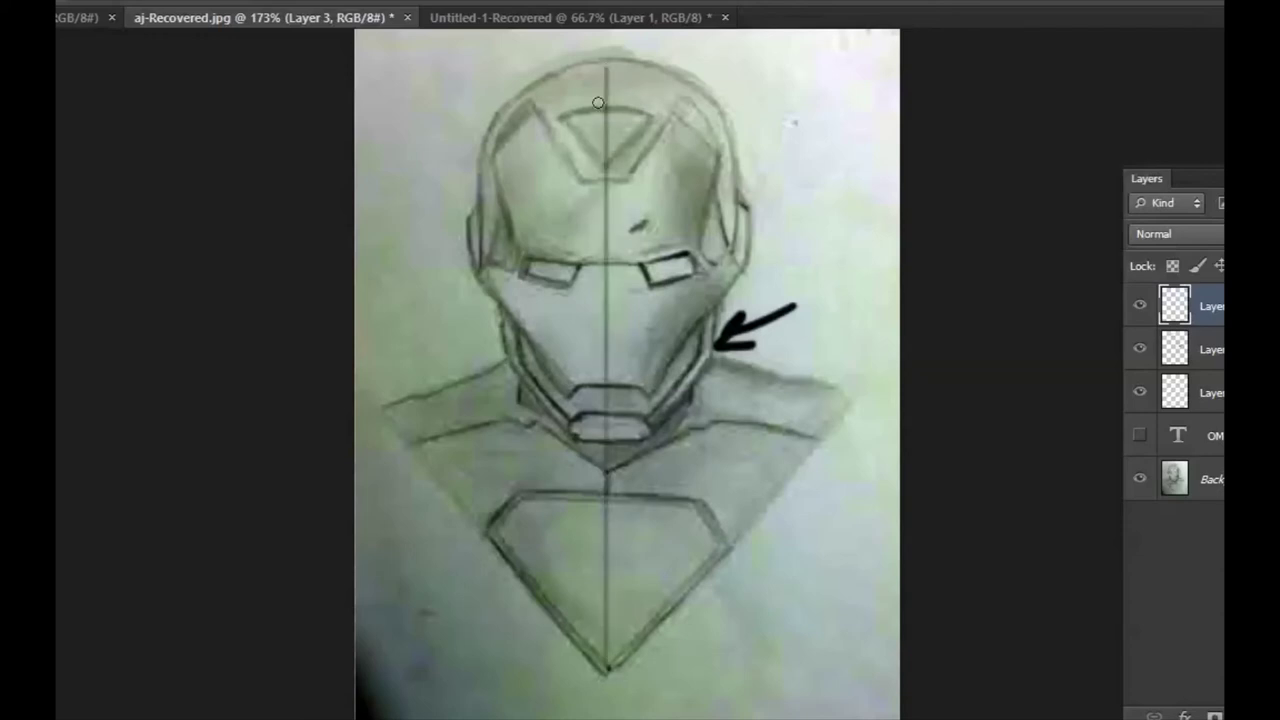
Draw four horizontal black guide lines across the brow, the mouth, the forehead notch and the top of the helmet
drag(500, 256, 736, 254)
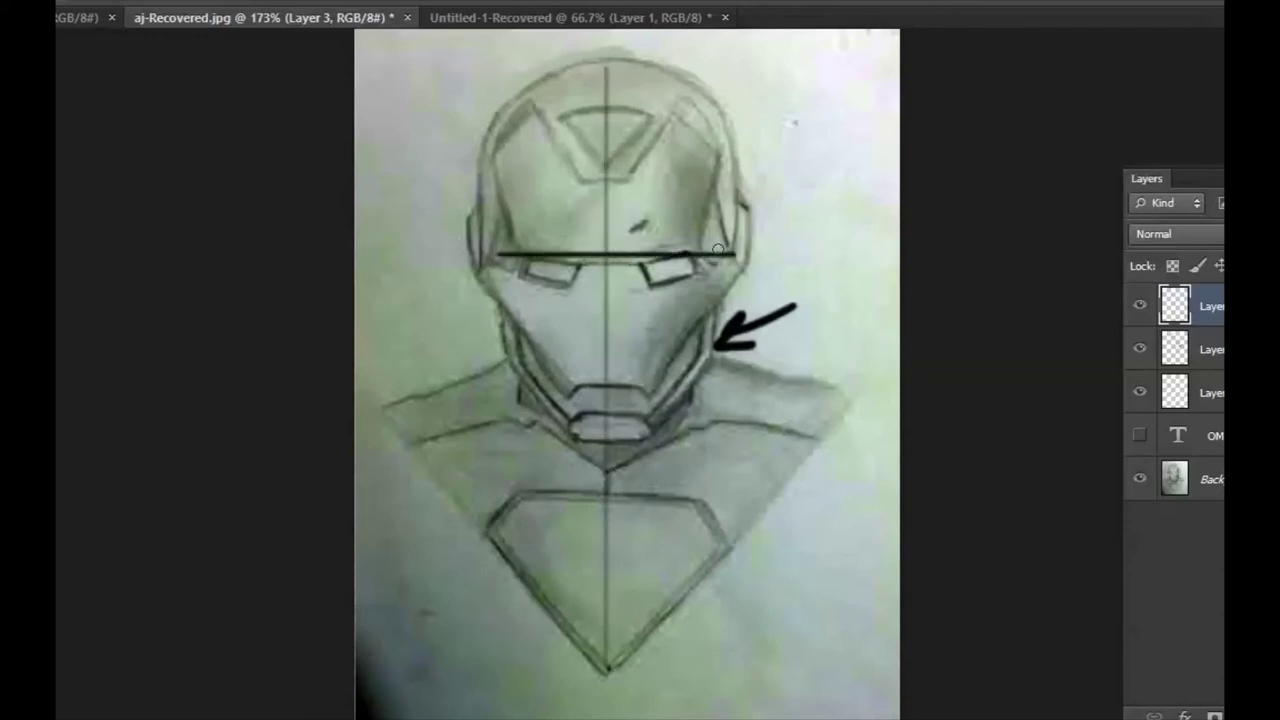
drag(515, 387, 712, 386)
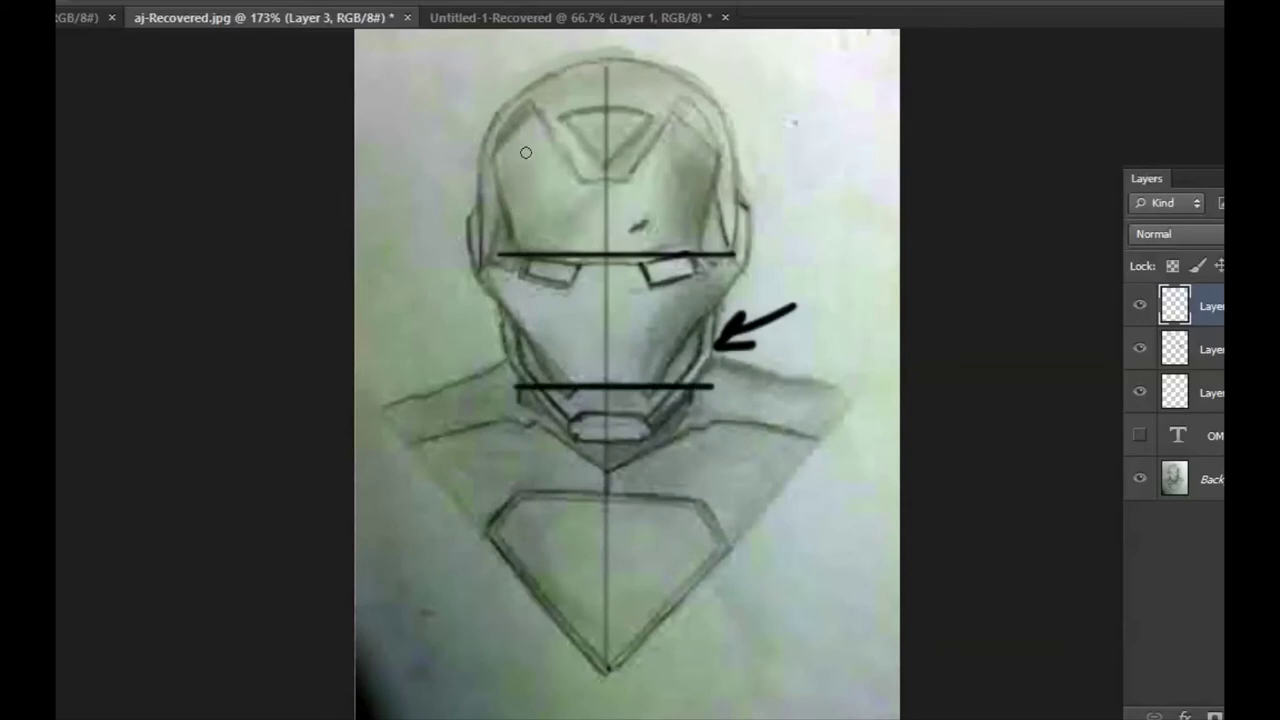
drag(538, 182, 690, 182)
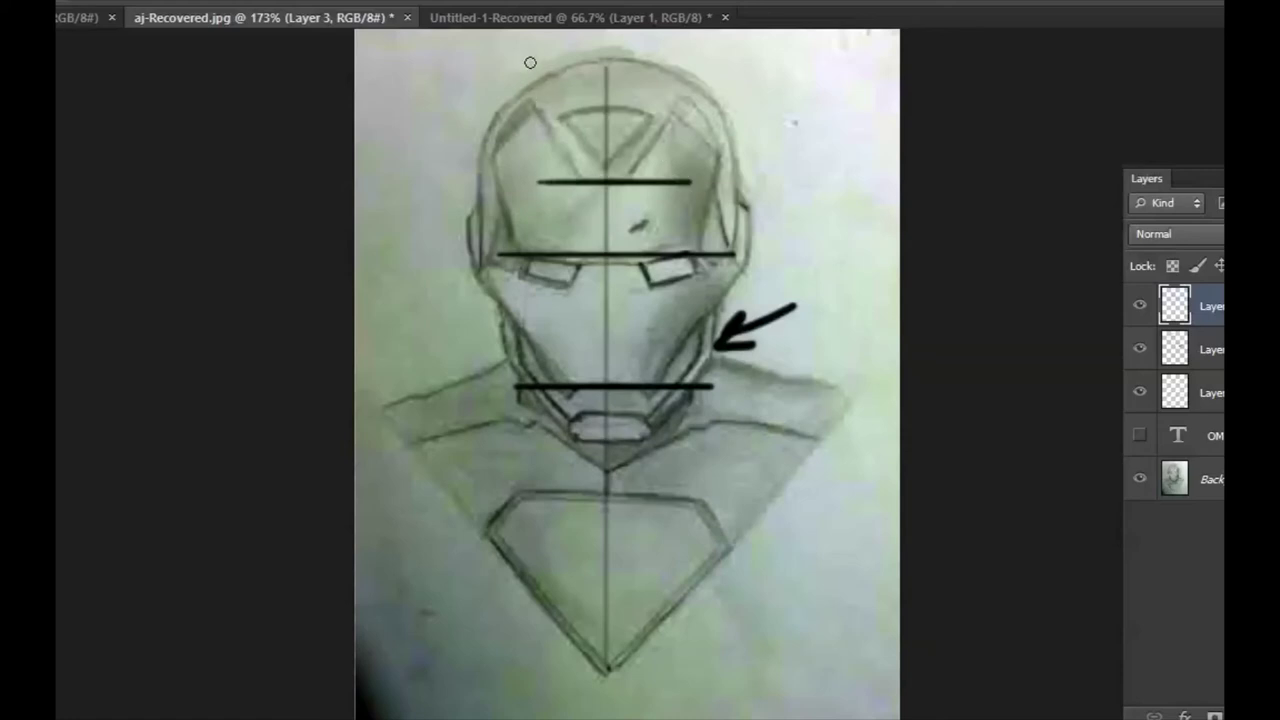
drag(524, 59, 735, 59)
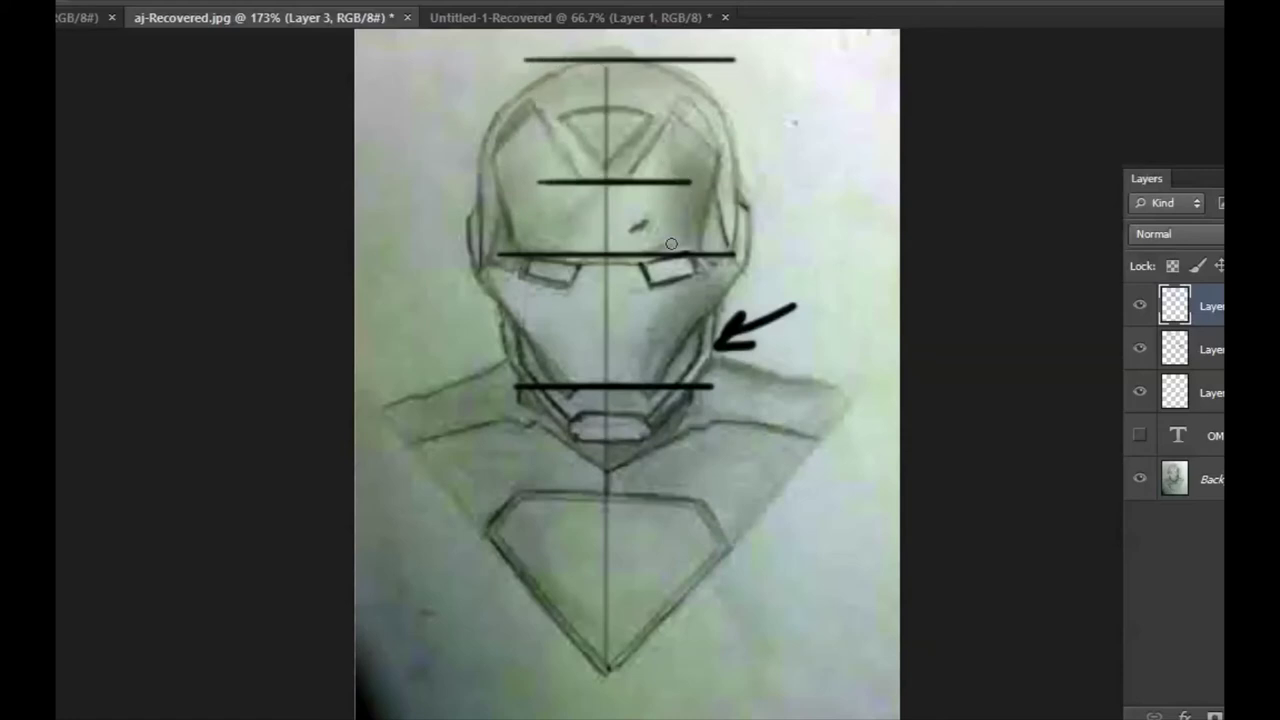
Draw vertical black guide lines along both sides of the face, redoing the right one until it is straight
drag(499, 98, 498, 425)
drag(725, 78, 727, 440)
key(ctrl+z)
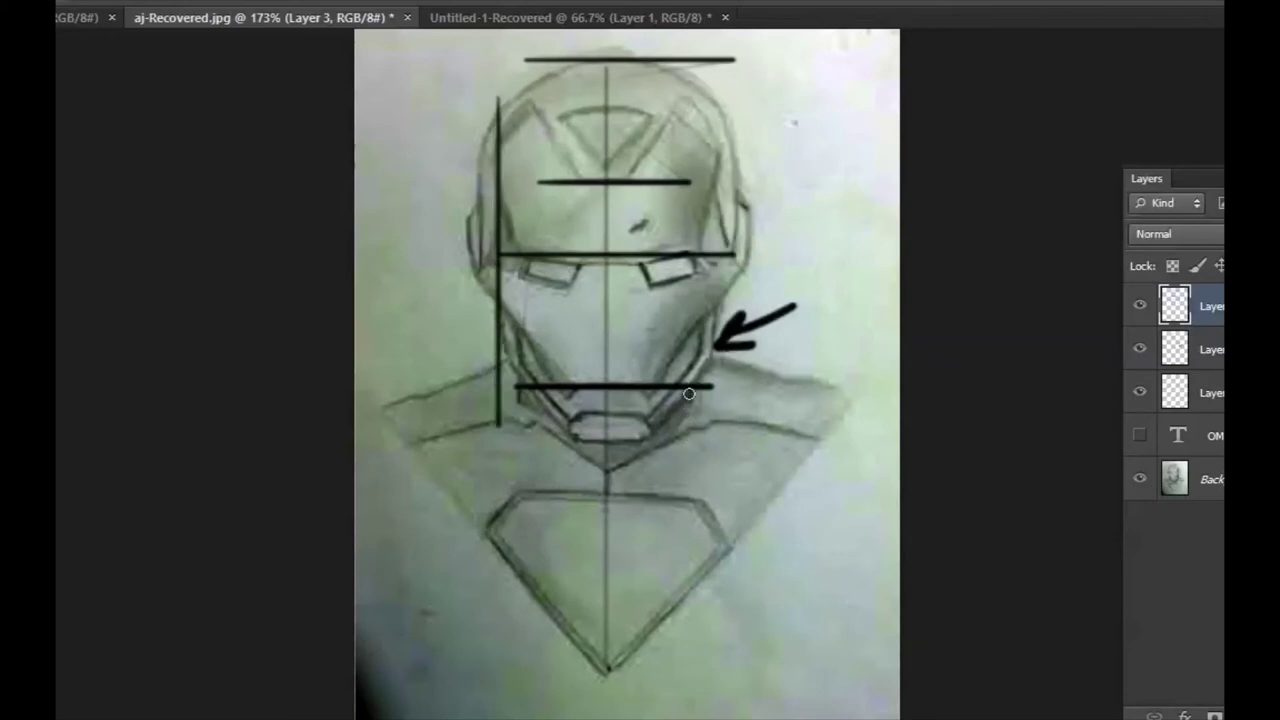
mouse_move(714, 424)
mouse_down()
mouse_move(765, 148)
mouse_move(764, 56)
mouse_up()
key(ctrl+z)
mouse_move(707, 450)
mouse_down()
mouse_move(707, 336)
mouse_move(757, 106)
mouse_up()
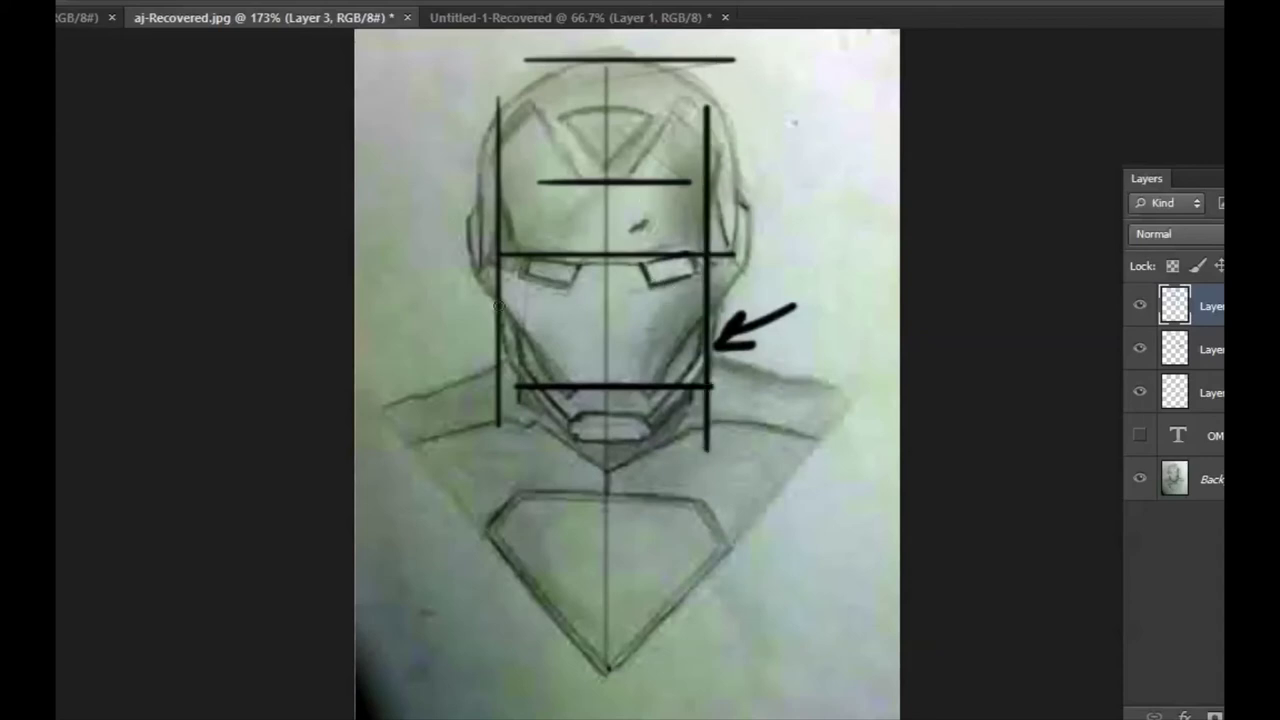
Toggle the guide line layer's visibility to check the face's symmetry, leaving the layer hidden
click(1141, 307)
click(1141, 307)
click(1141, 307)
click(1141, 307)
click(1141, 307)
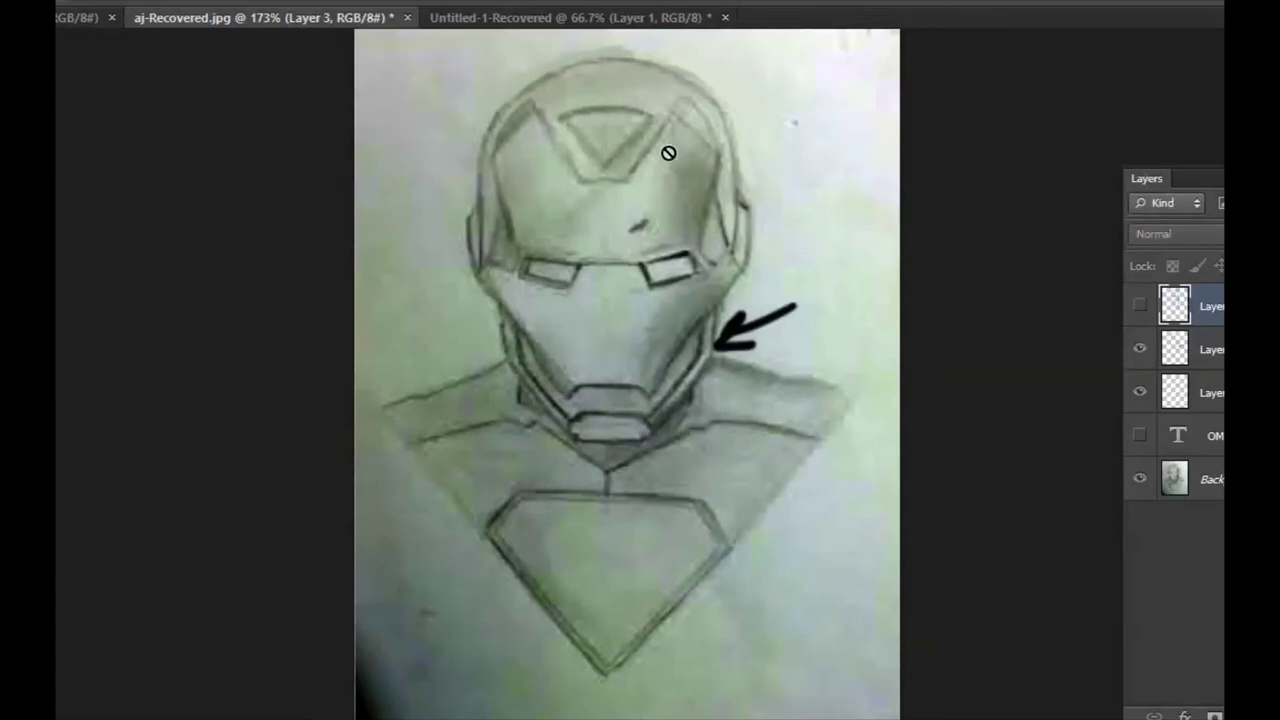
Draw two black arrows on Layer 2 pointing at the left and right upper corners of the helmet
click(1198, 352)
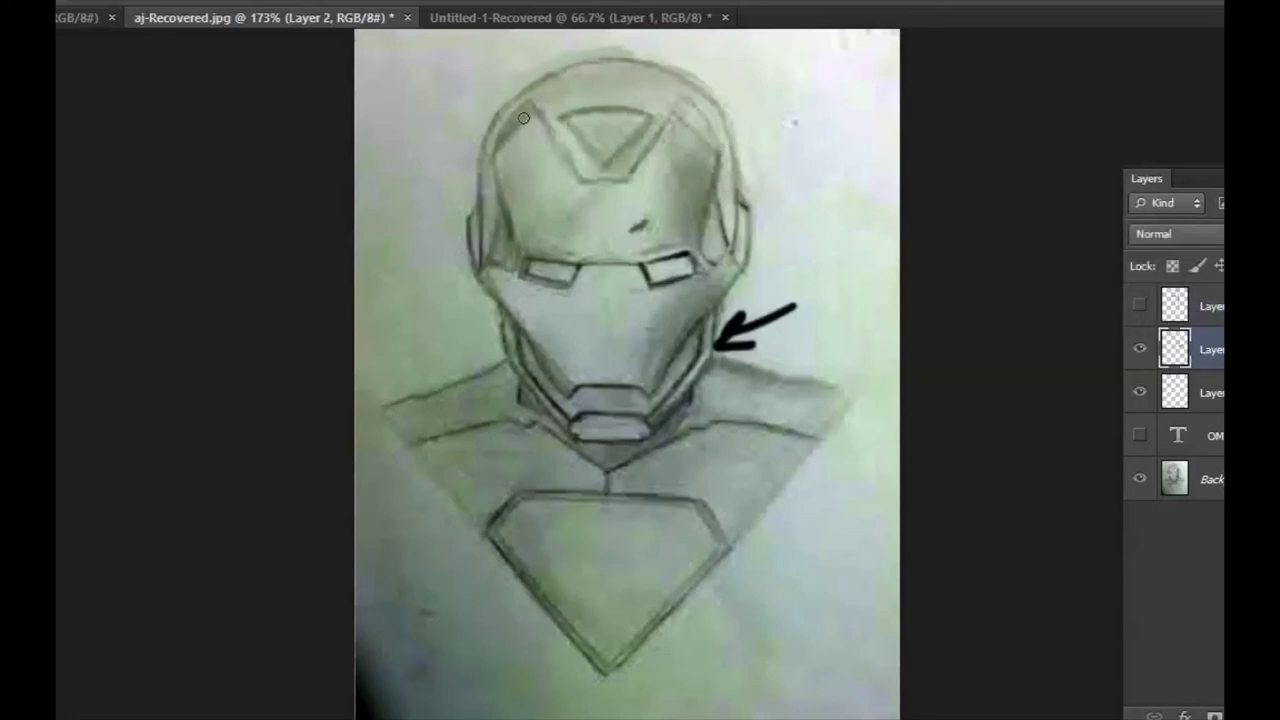
mouse_move(413, 118)
mouse_down()
mouse_move(486, 119)
mouse_move(455, 127)
mouse_up()
drag(800, 100, 718, 118)
mouse_move(733, 105)
mouse_down()
mouse_move(714, 122)
mouse_move(765, 128)
mouse_up()
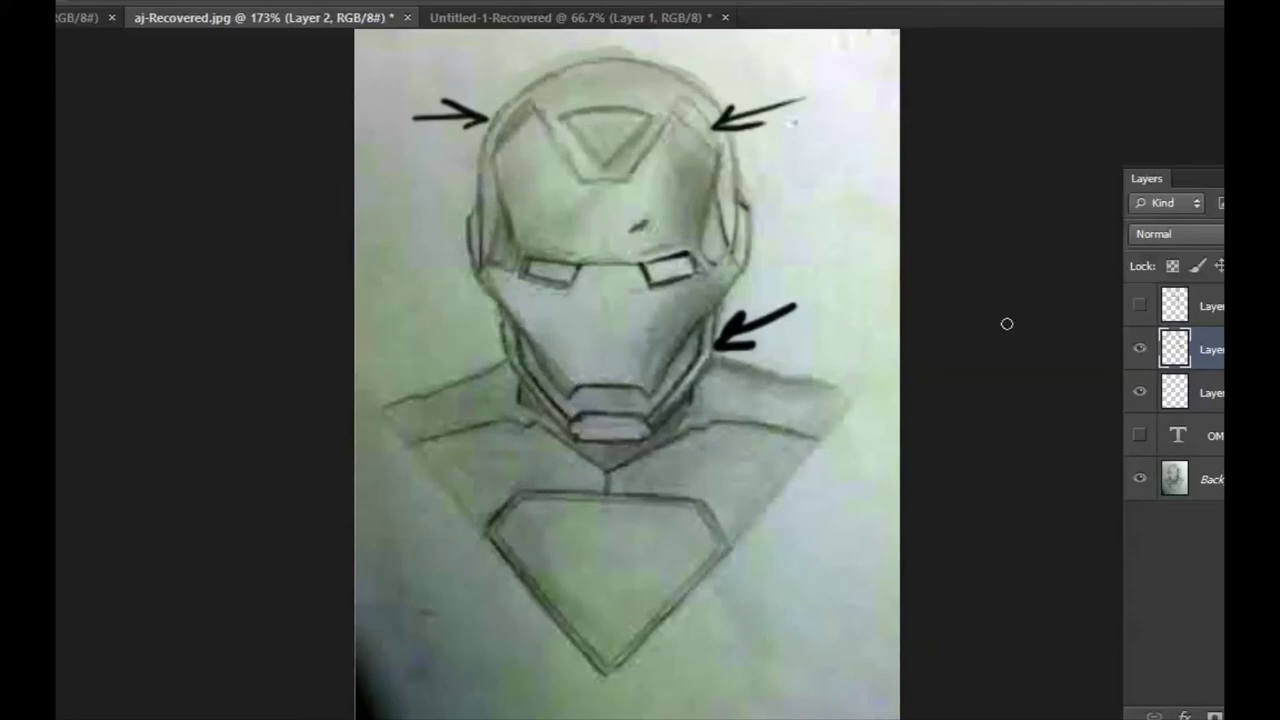
Hide the two lower marking layers after comparing the sketch with and without Layer 2, and add a new layer above it
drag(1140, 350, 1137, 414)
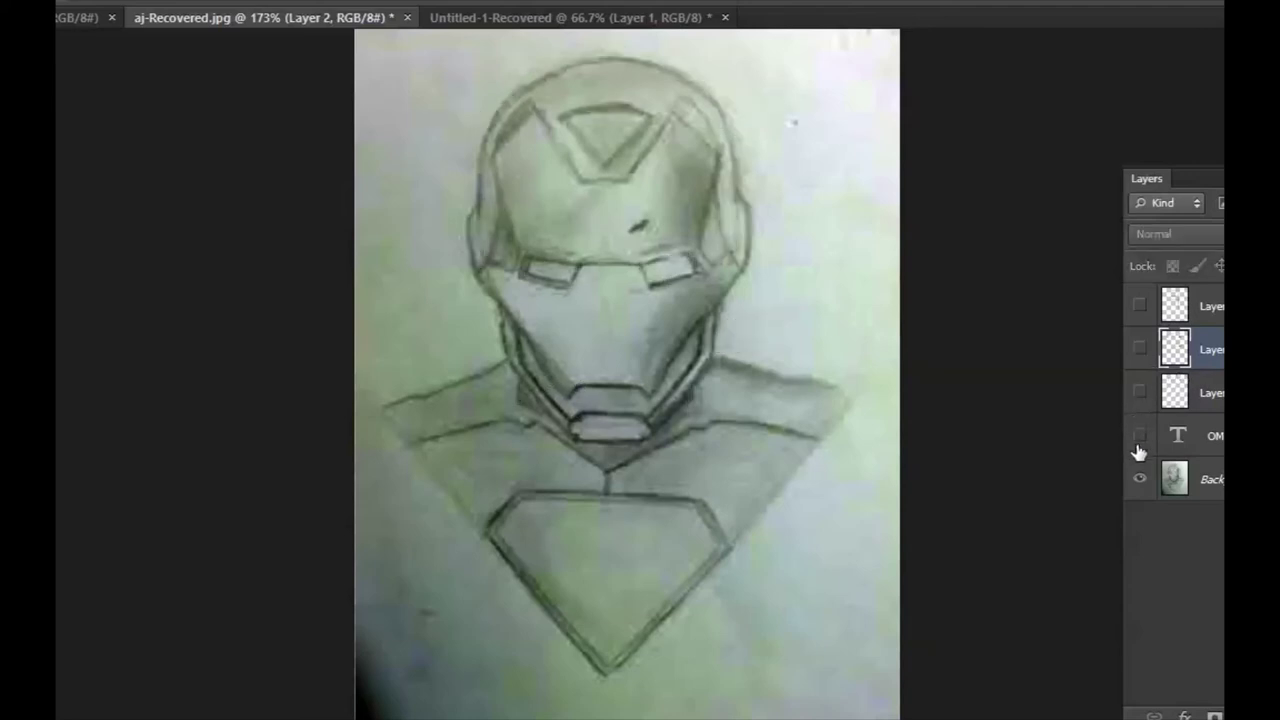
click(1143, 352)
click(1144, 353)
click(1144, 354)
click(1144, 354)
click(1145, 355)
click(1145, 355)
click(1146, 357)
click(1146, 358)
key(ctrl+shift+alt+n)
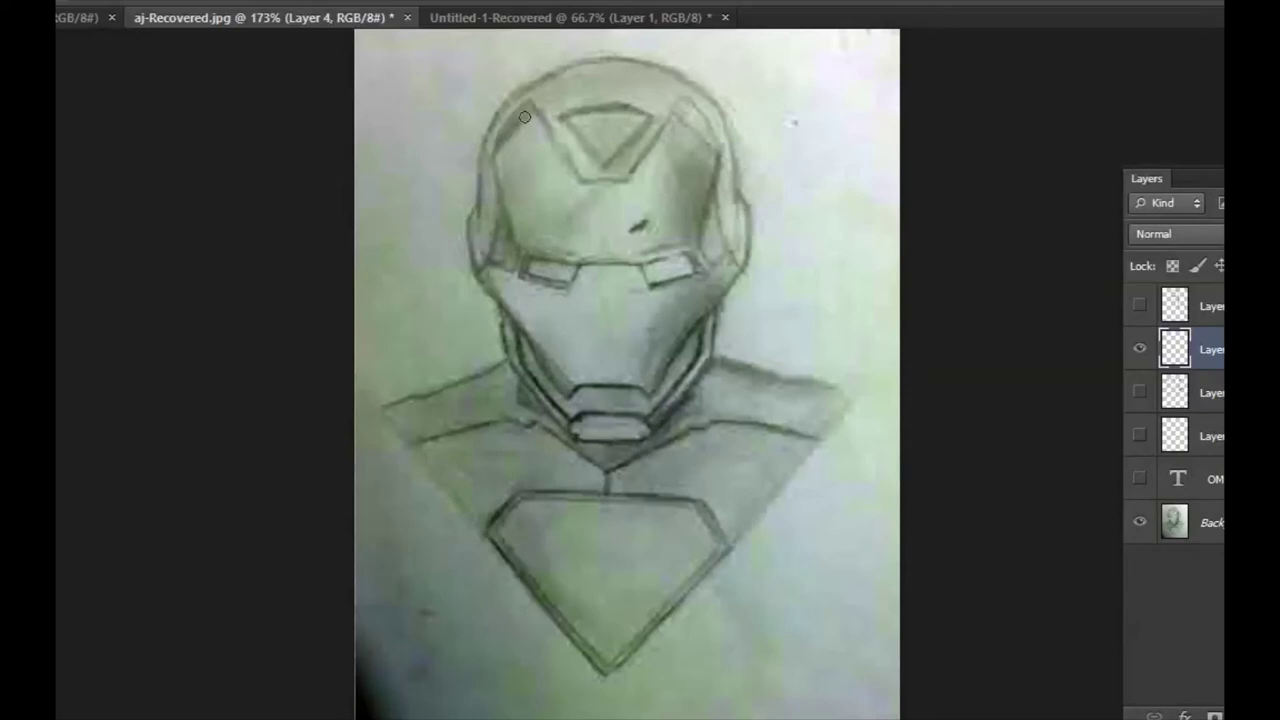
Try thick black strokes along the forehead plate's two upper corner edges, and undo them
drag(497, 155, 545, 108)
drag(672, 113, 721, 153)
key(ctrl+z)
drag(677, 114, 706, 141)
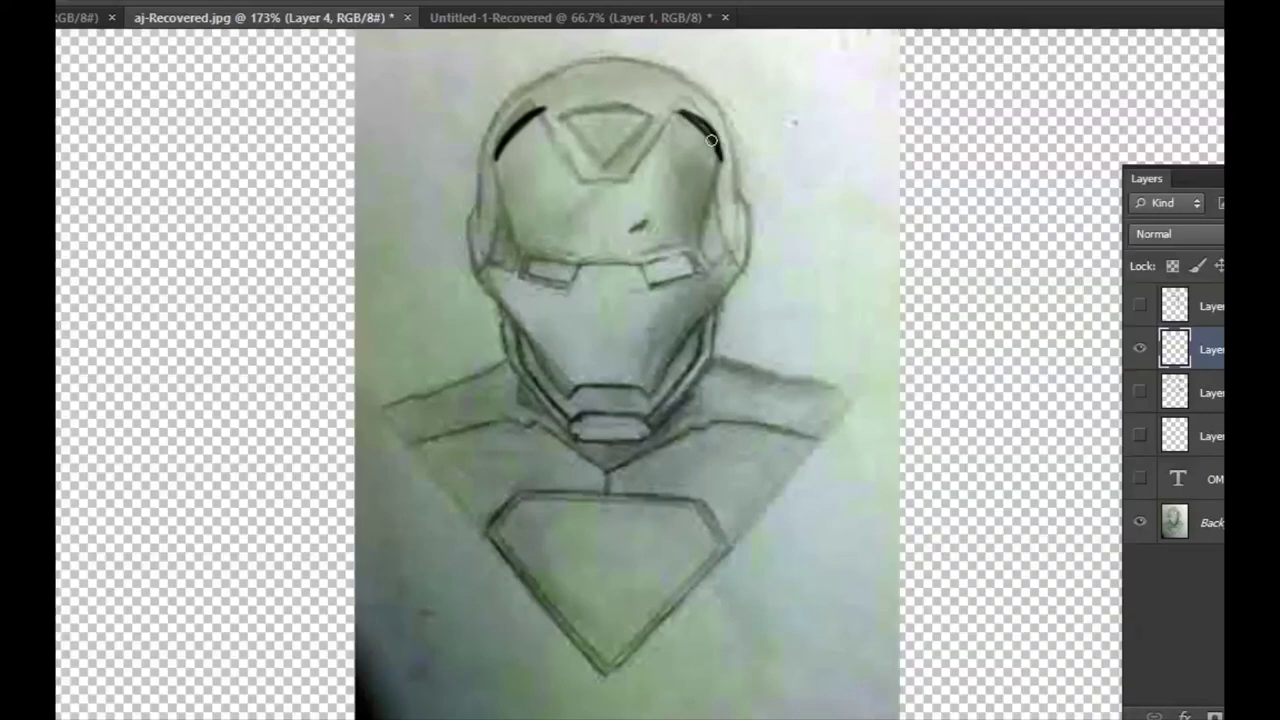
key(ctrl+alt+z)
key(ctrl+alt+z)
key(ctrl+alt+z)
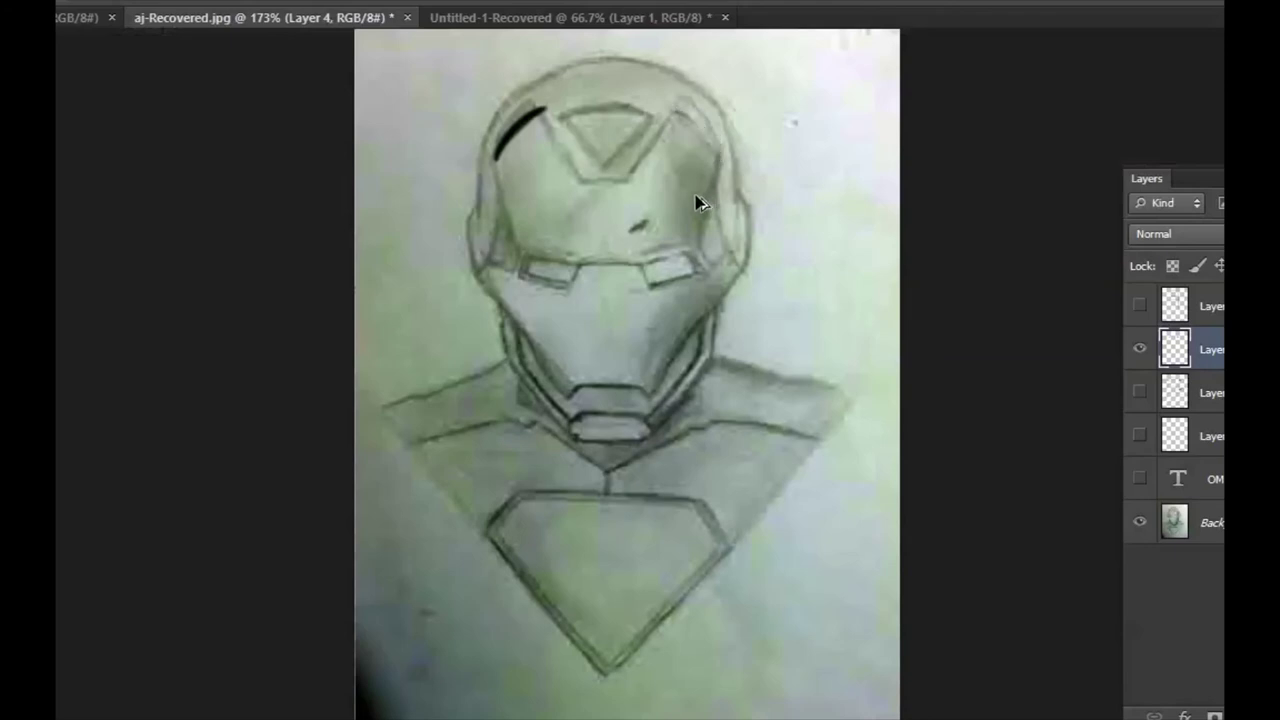
key(ctrl+alt+z)
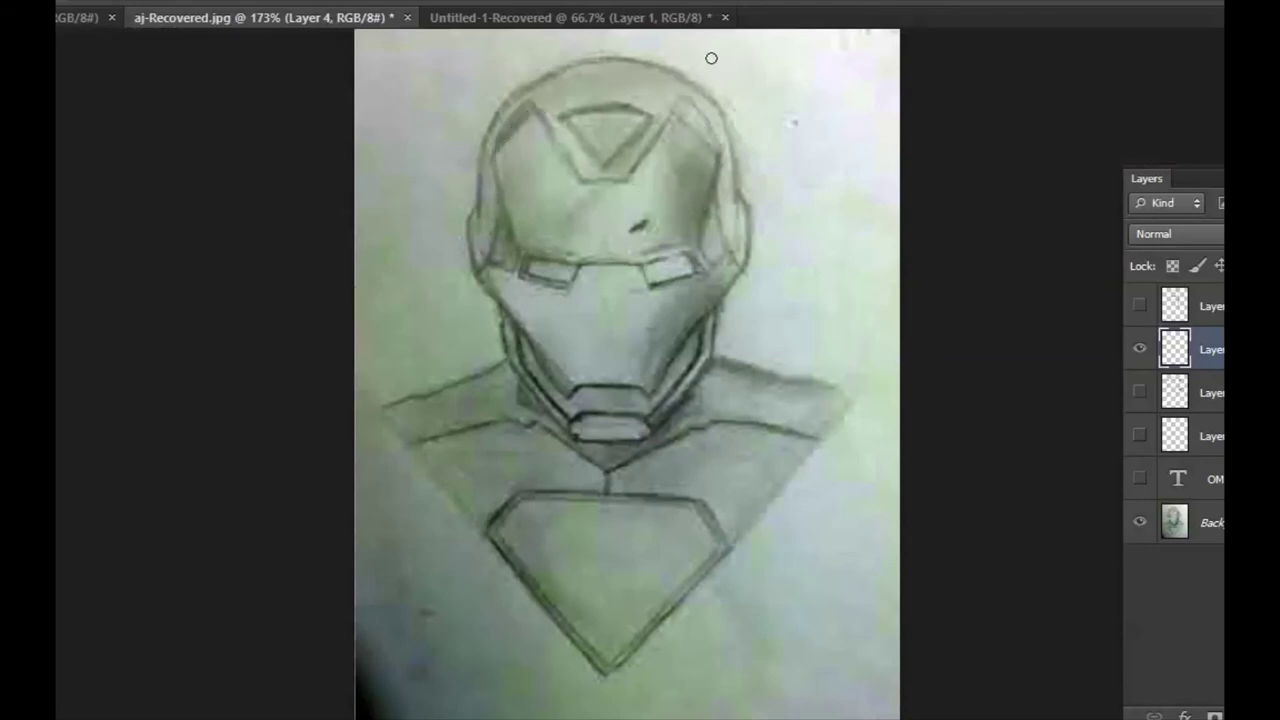
Draw a black arrow on the new layer pointing at the helmet's upper right outline
mouse_move(815, 62)
mouse_down()
mouse_move(746, 87)
mouse_move(780, 90)
mouse_up()
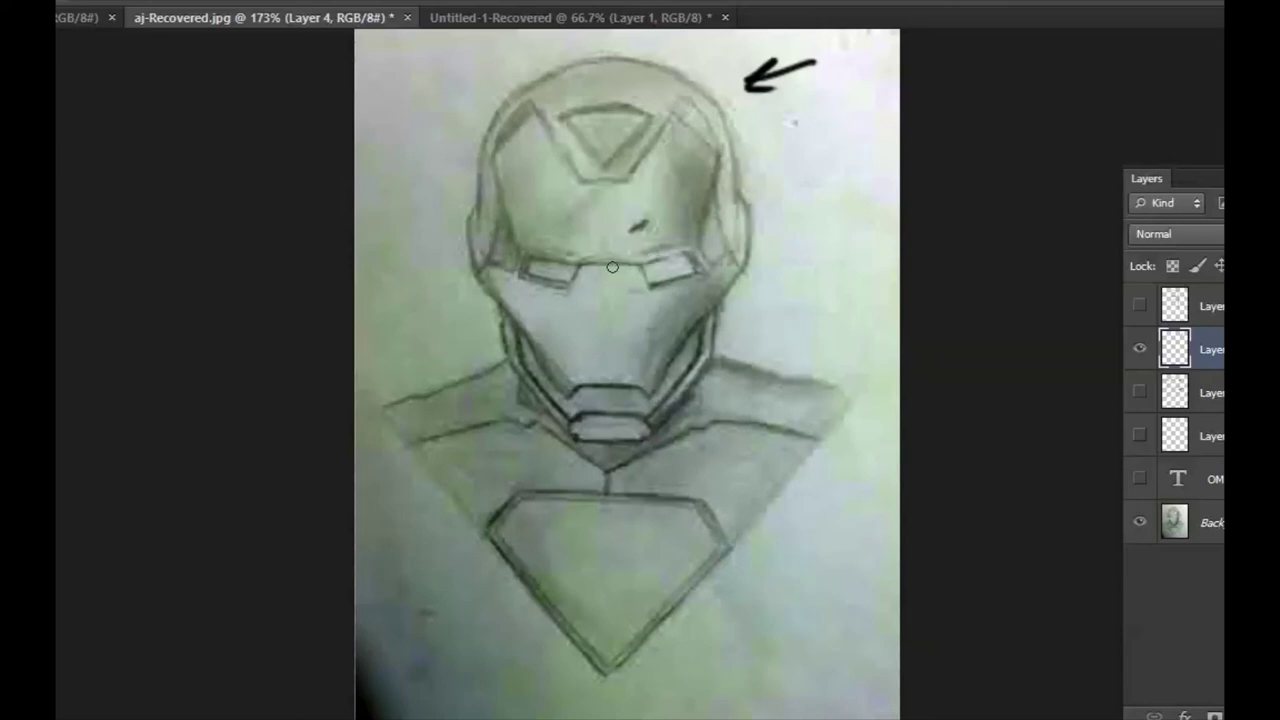
Try black strokes along the brow line between the helmet's two eyes, and undo them
mouse_move(650, 269)
mouse_down()
mouse_move(688, 256)
mouse_move(660, 282)
mouse_move(648, 268)
mouse_move(528, 266)
mouse_move(589, 275)
mouse_up()
key(ctrl+alt+z)
key(ctrl+alt+z)
key(ctrl+alt+z)
key(ctrl+alt+z)
key(ctrl+alt+z)
Try a black arrow pointing at the left jaw edge of the helmet, and undo it
mouse_move(430, 364)
mouse_down()
mouse_move(508, 360)
mouse_move(493, 382)
mouse_up()
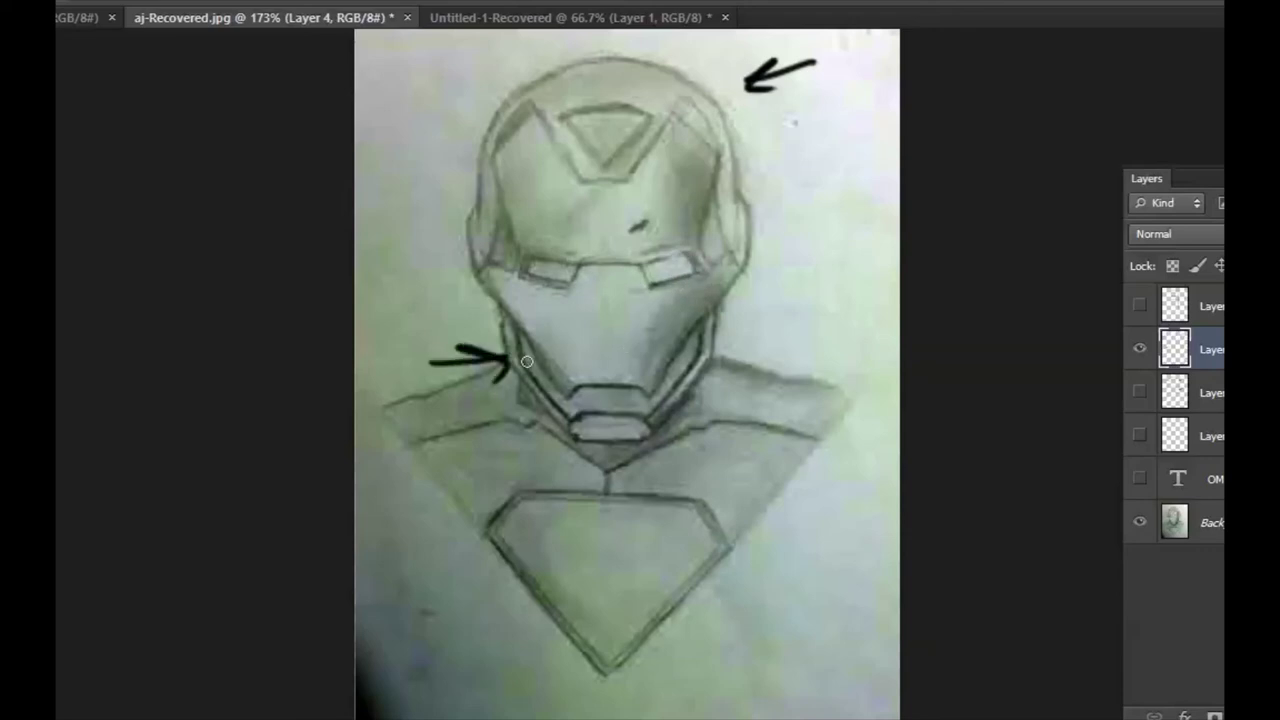
key(ctrl+alt+z)
key(ctrl+alt+z)
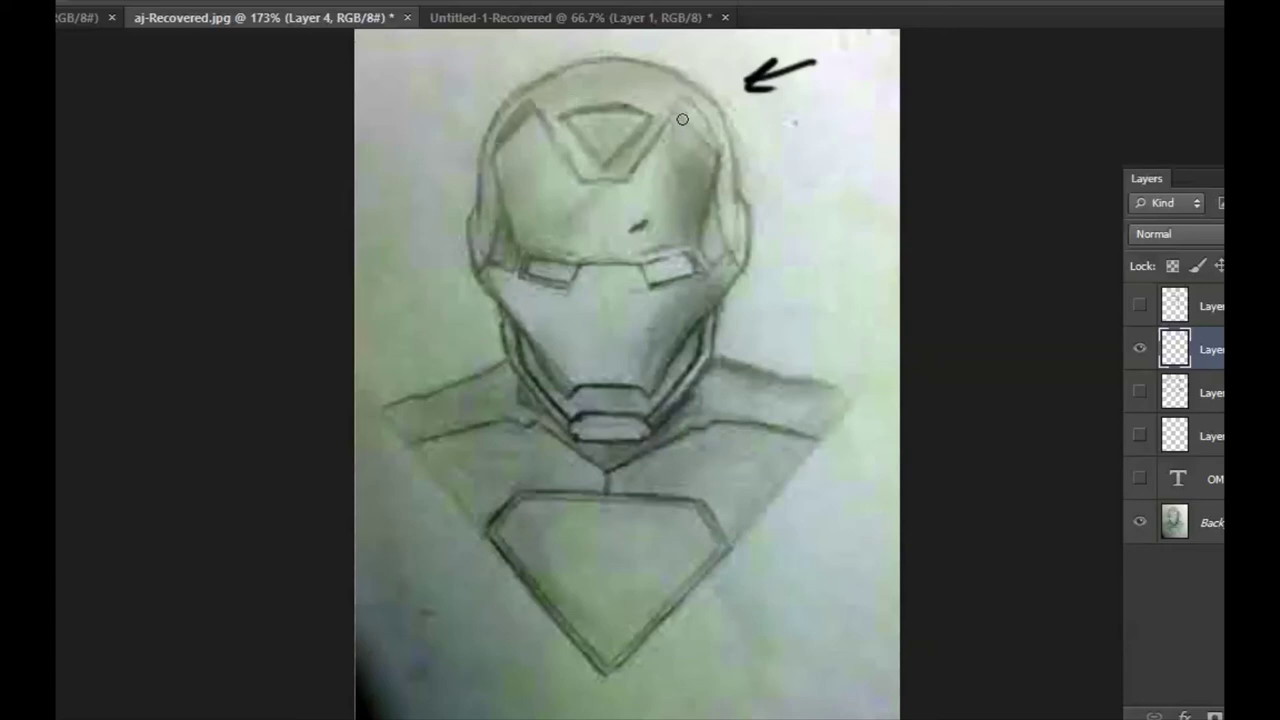
Try a black stroke along the forehead plate's upper right corner edge, and undo it
drag(688, 123, 712, 156)
key(ctrl+z)
key(ctrl+alt+z)
Show the e-mail address text layer, move the text down over the chest plate, and hide the layer again
click(1140, 478)
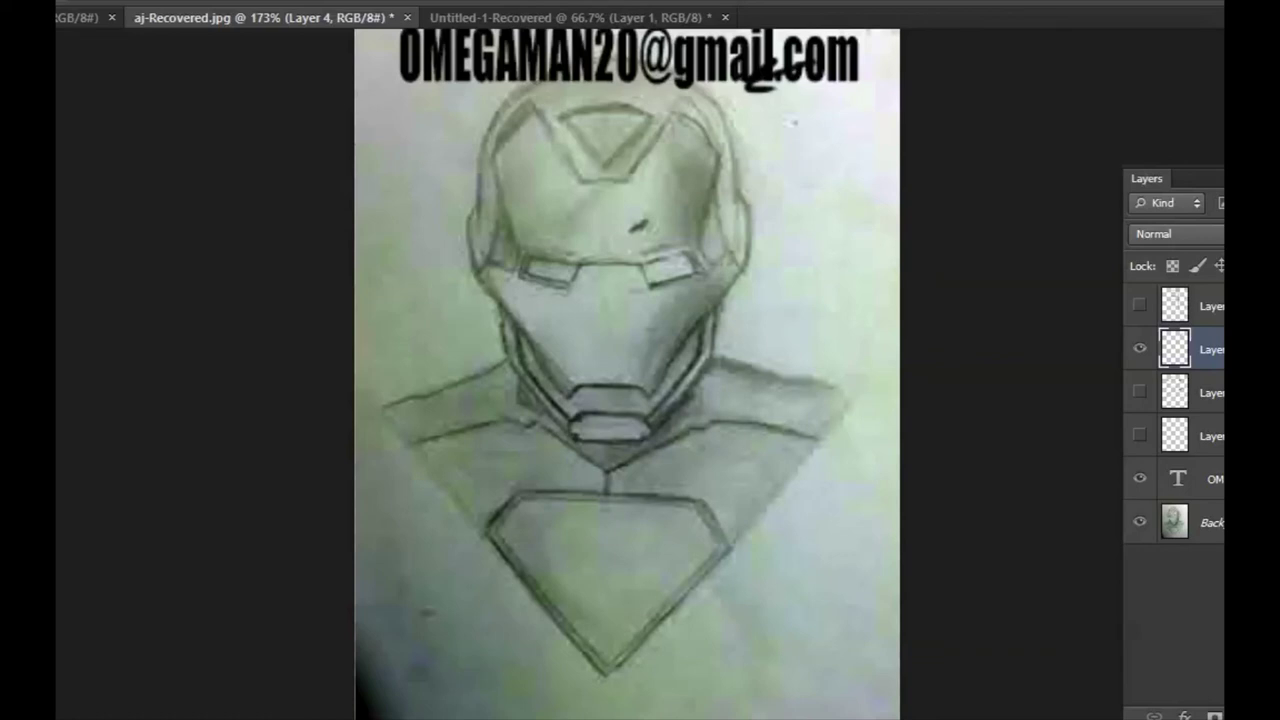
drag(843, 120, 798, 642)
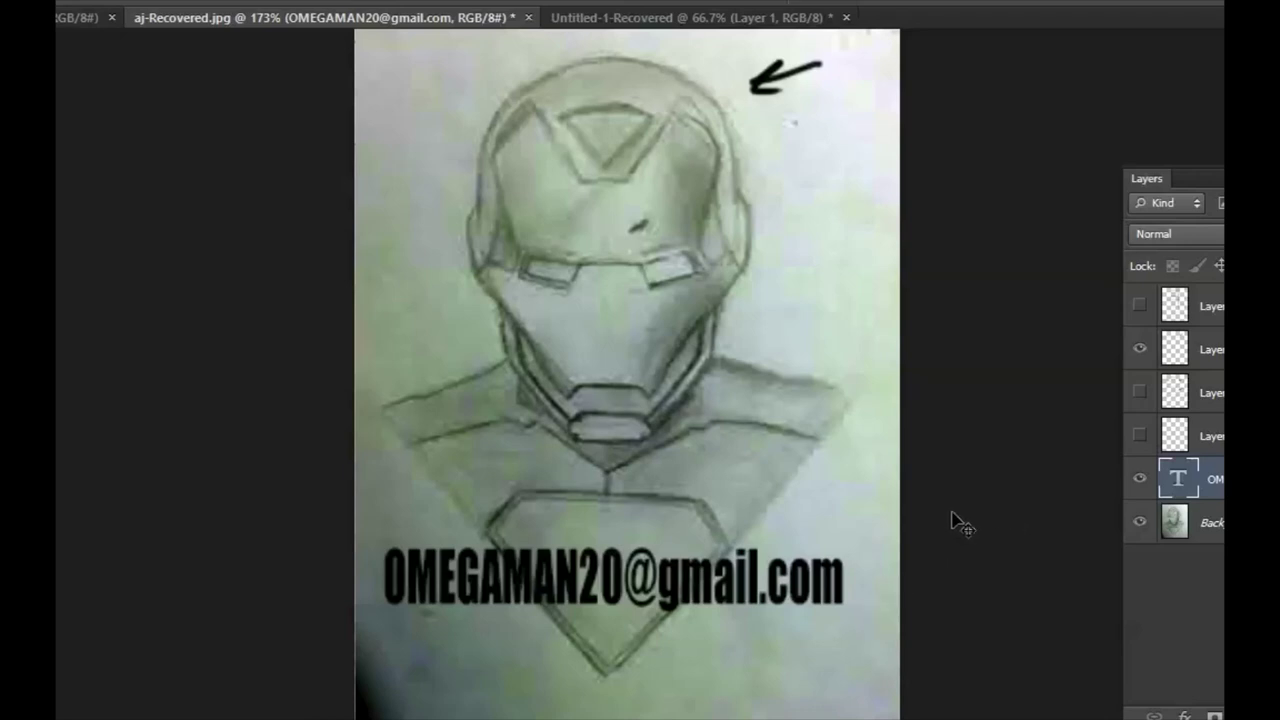
click(1140, 482)
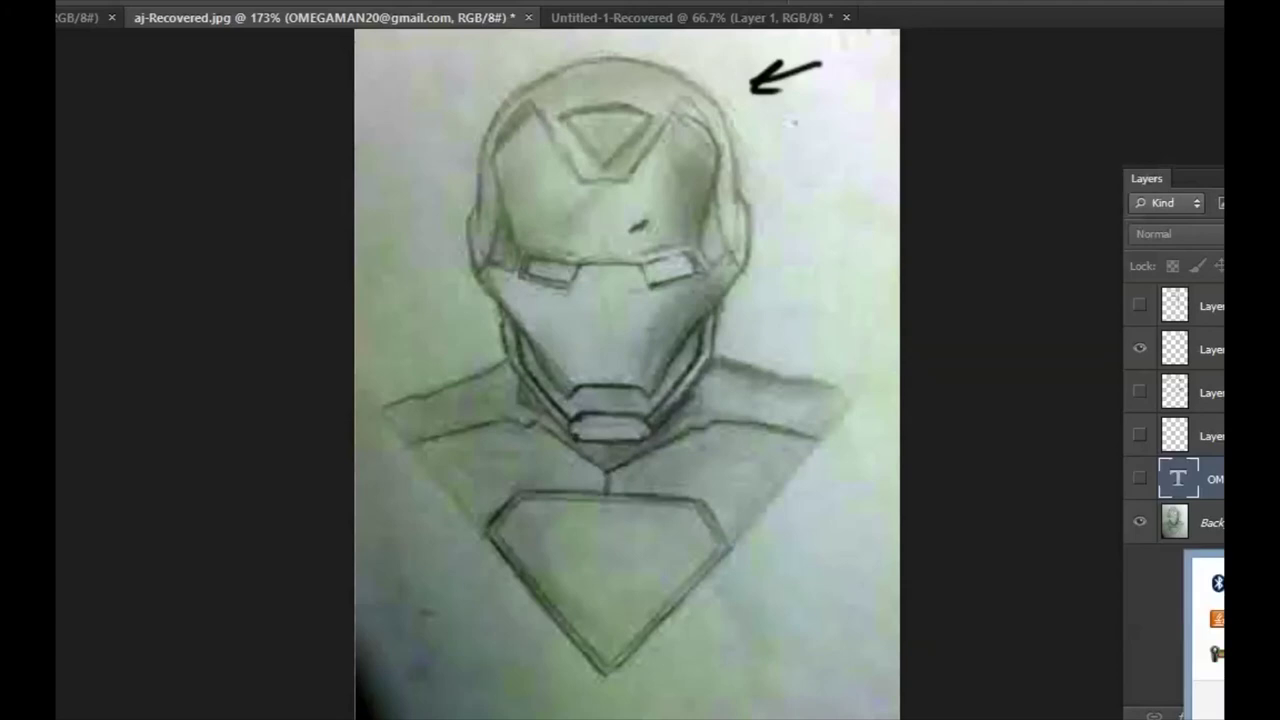
click(1217, 652)
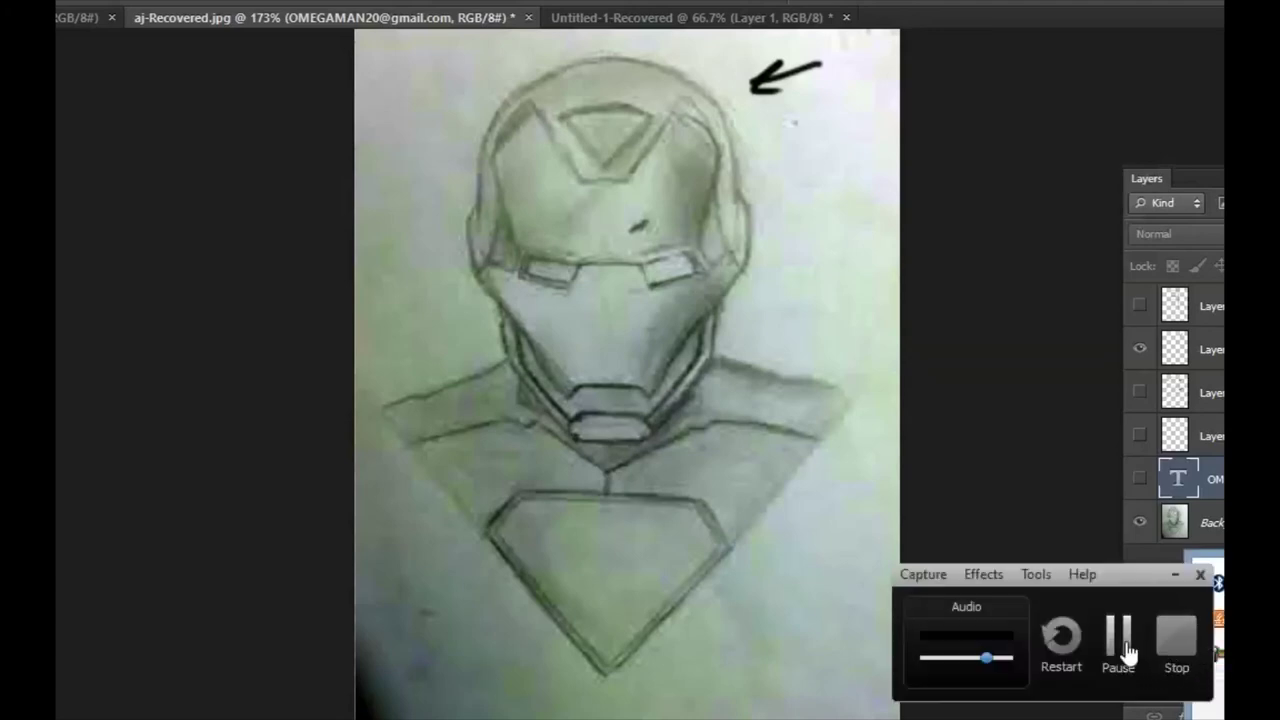